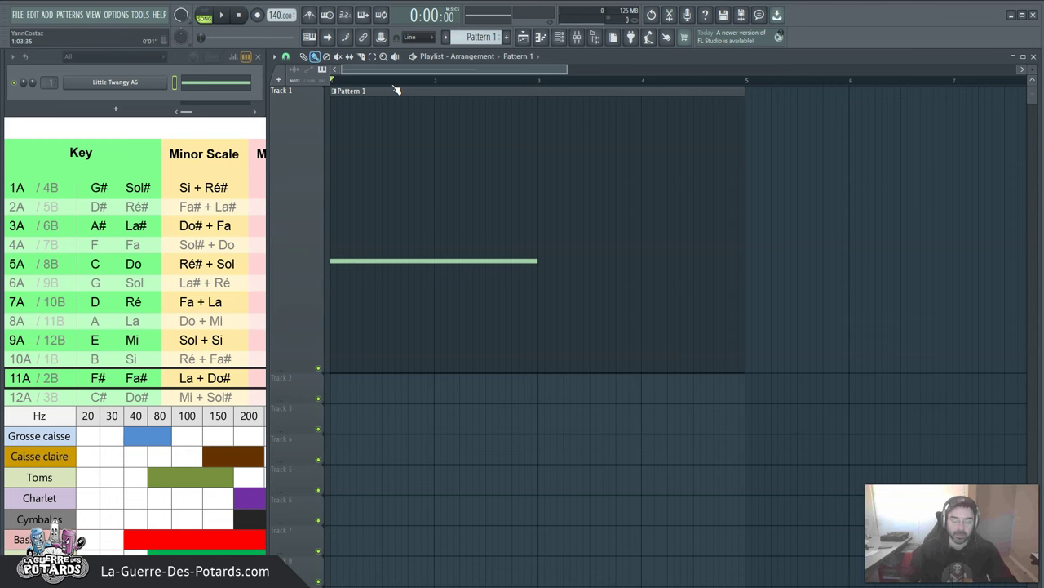
{"action": "key", "text": "F9"}
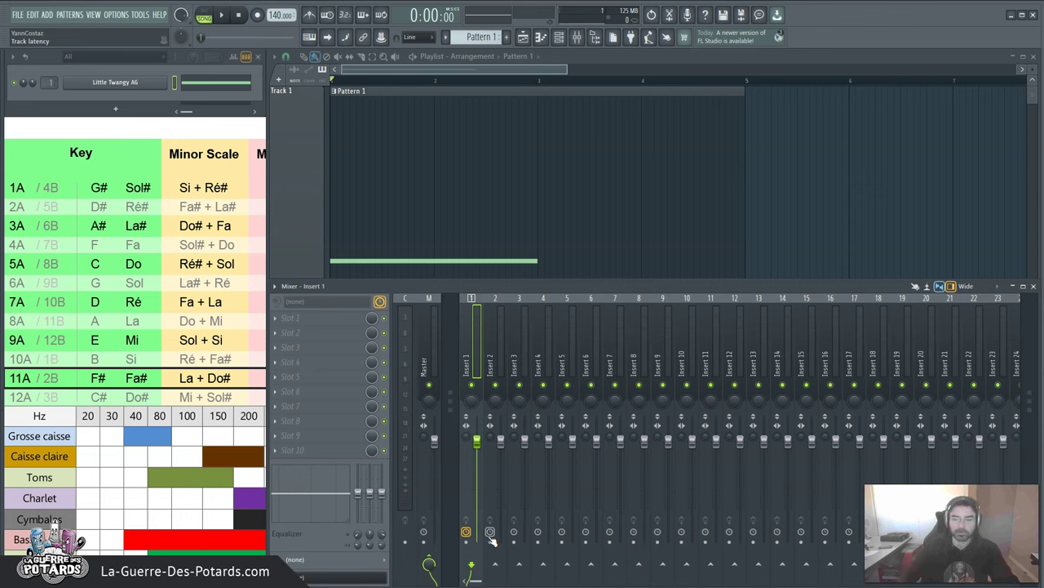
{"action": "left_click", "coordinate": [558, 563]}
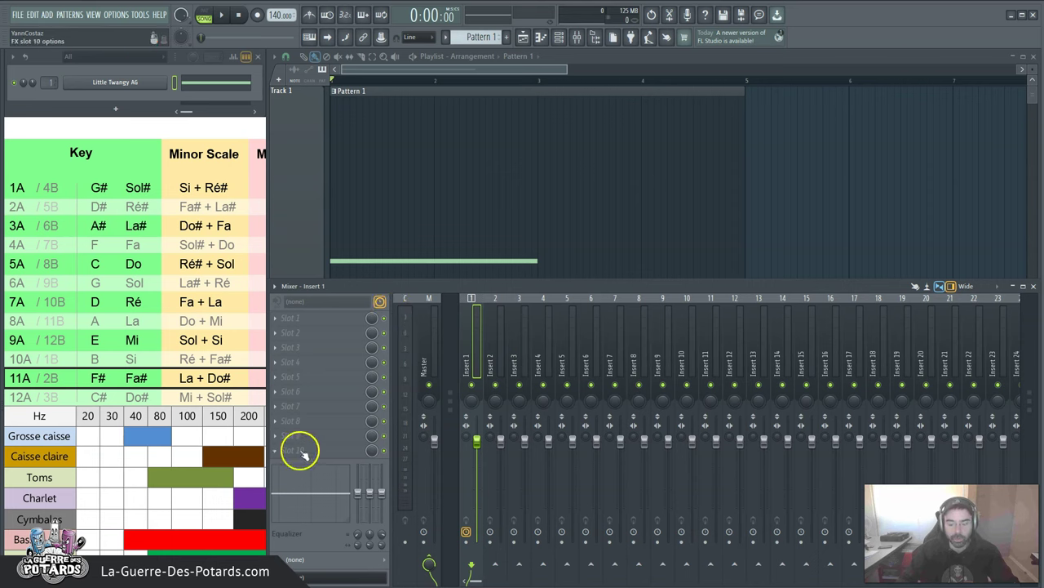
{"action": "left_click", "coordinate": [276, 346]}
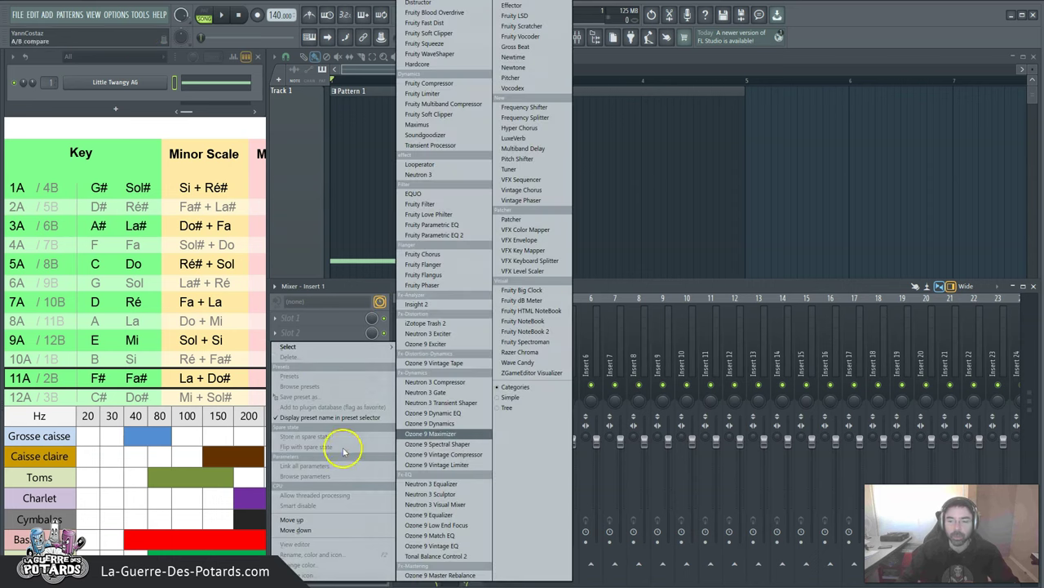
{"action": "left_click", "coordinate": [315, 301]}
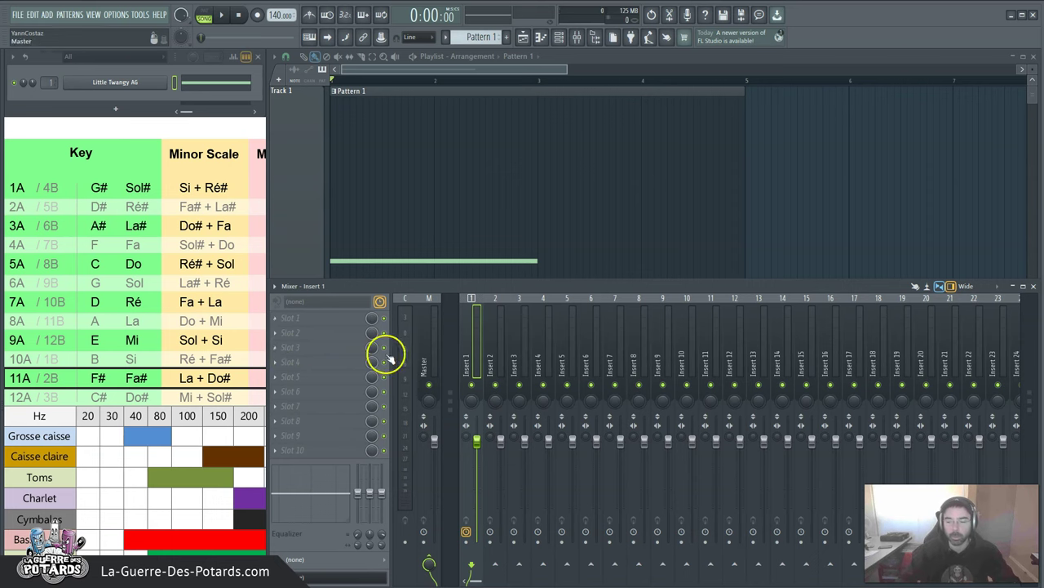
Play Pattern 1 in the playlist to hear the unprocessed sound, and stop the playback
{"action": "left_click", "coordinate": [433, 71]}
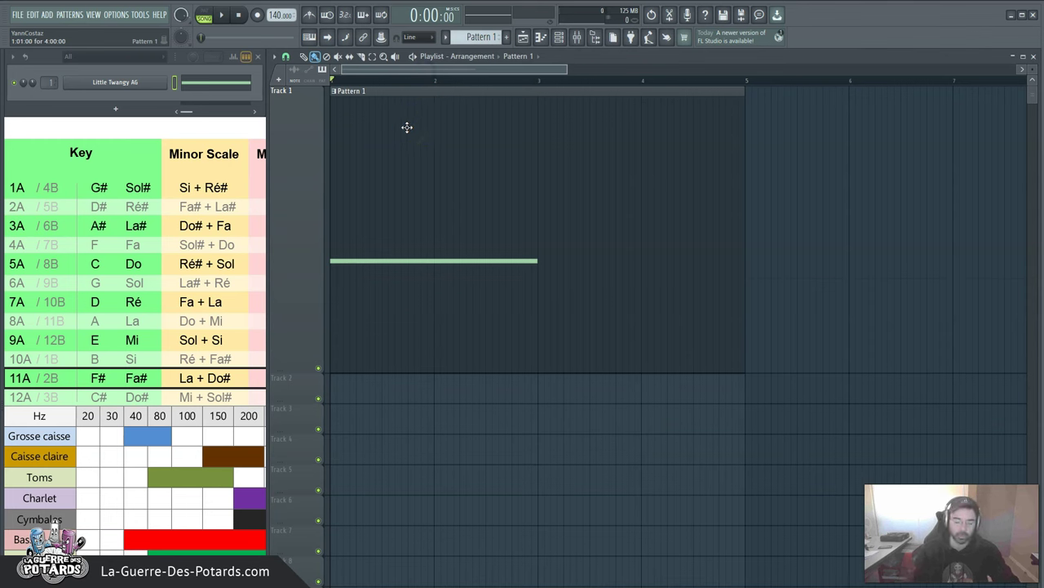
{"action": "key", "text": "space"}
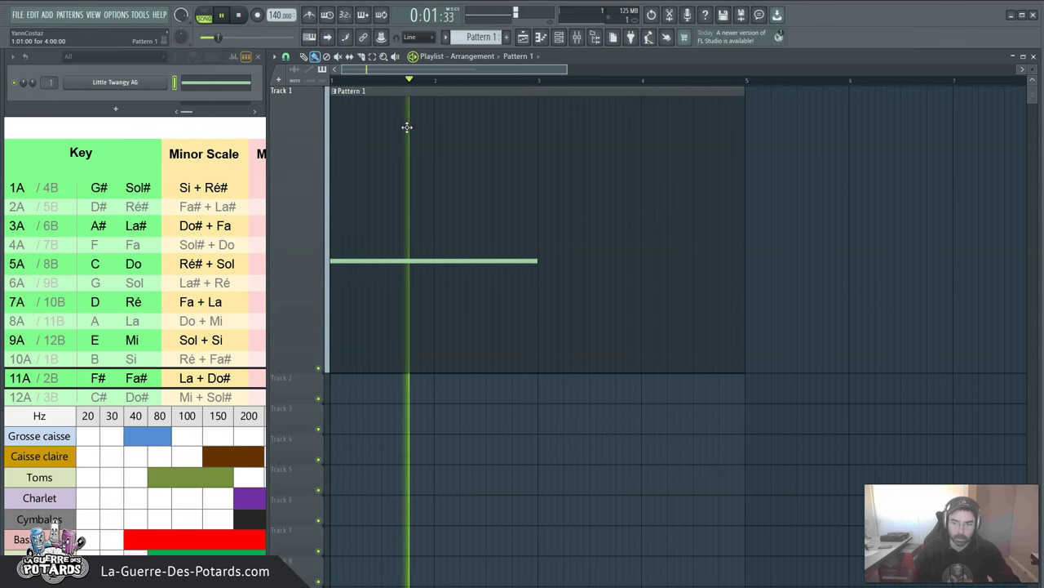
{"action": "key", "text": "space"}
Load Patcher into effect slot 2 of mixer track Insert 1
{"action": "key", "text": "F9"}
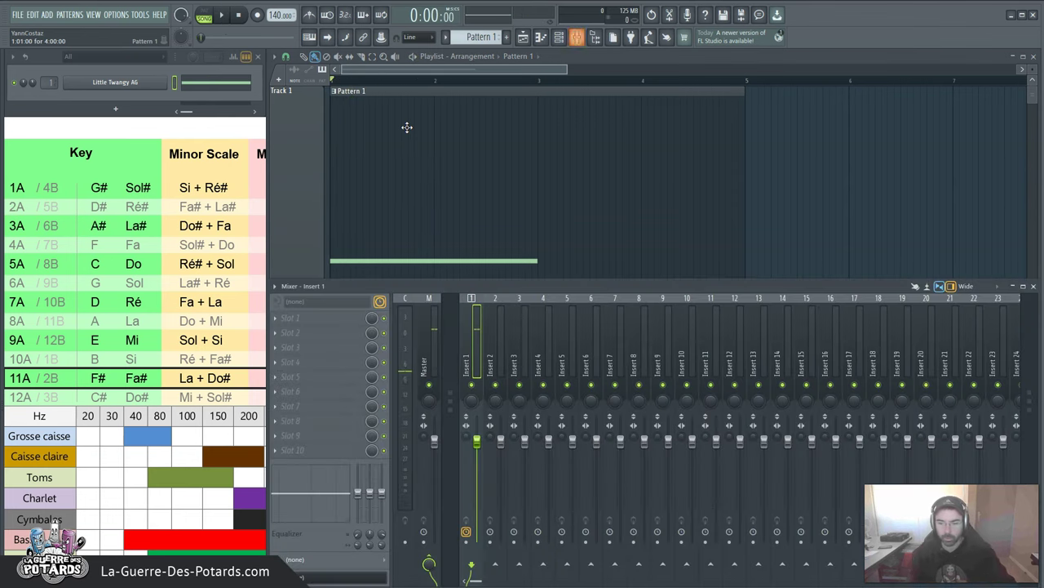
{"action": "left_click", "coordinate": [276, 333]}
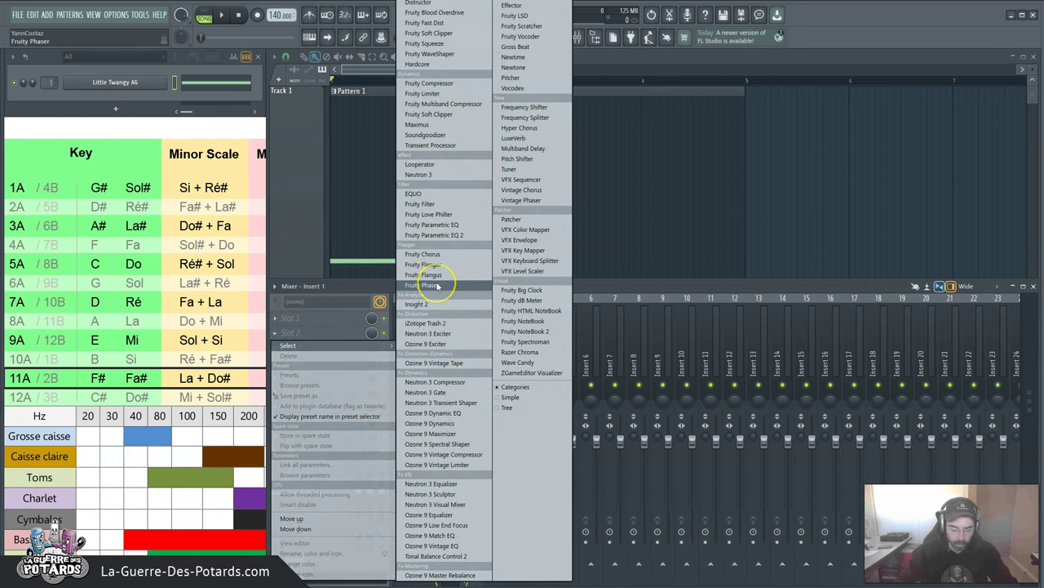
{"action": "key", "text": "p"}
{"action": "key", "text": "p"}
{"action": "key", "text": "p"}
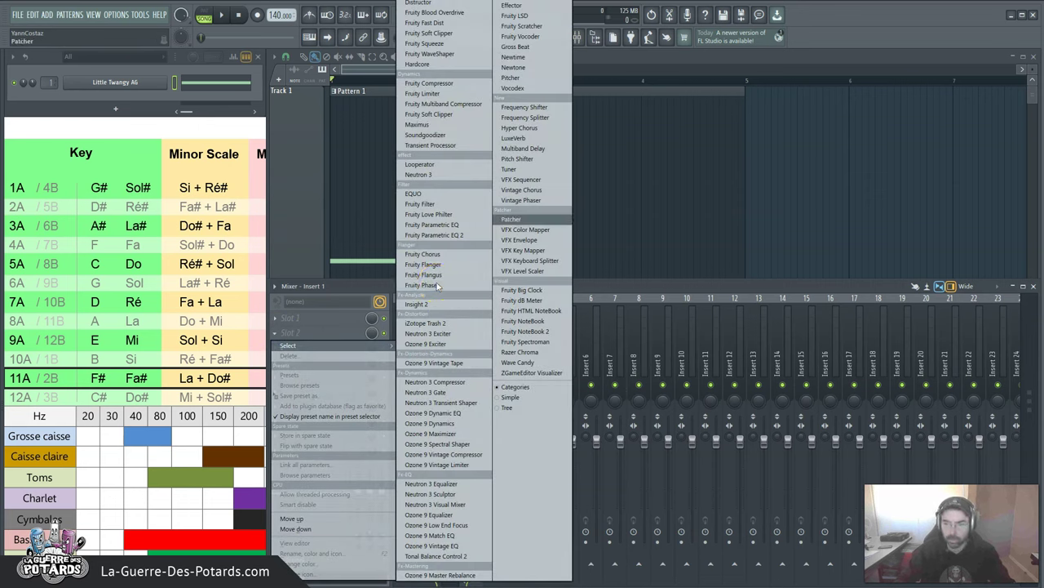
{"action": "left_click", "coordinate": [514, 220]}
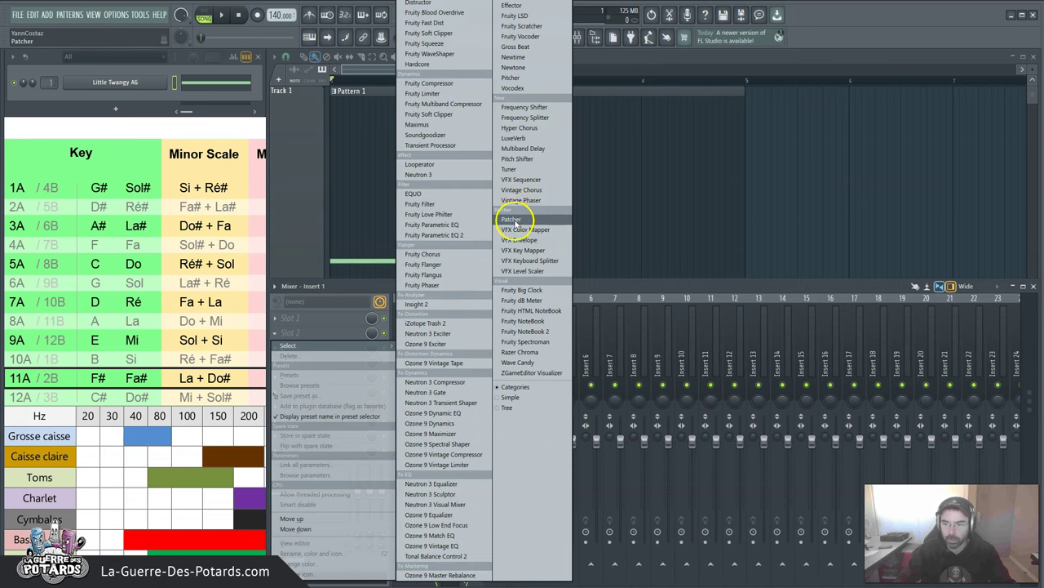
Enlarge the Patcher window and place it beside the mixer's effect slots so the slots stay uncovered
{"action": "left_click_drag", "start_coordinate": [299, 182], "coordinate": [359, 112]}
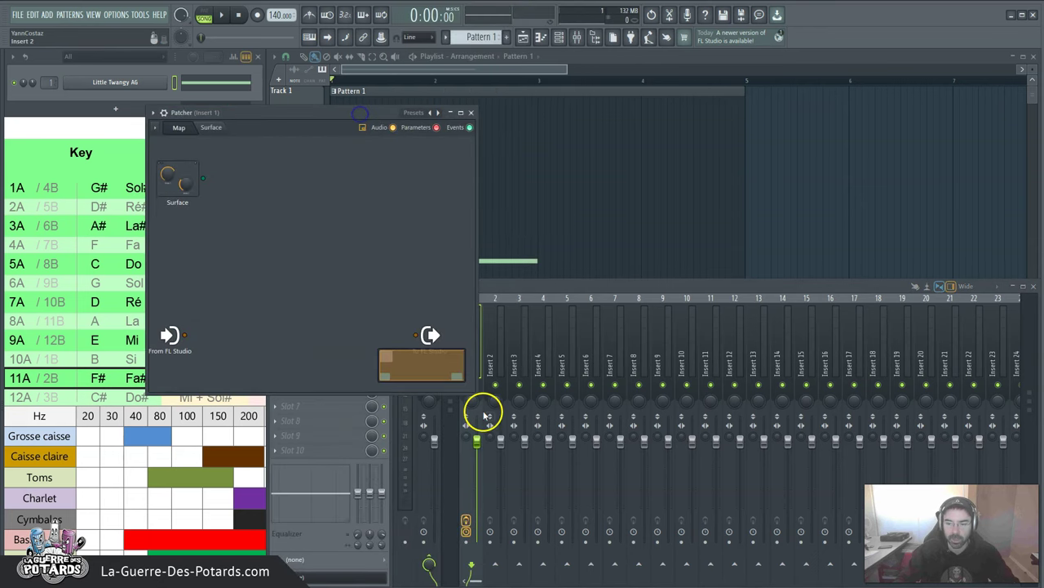
{"action": "left_click_drag", "start_coordinate": [479, 393], "coordinate": [861, 519]}
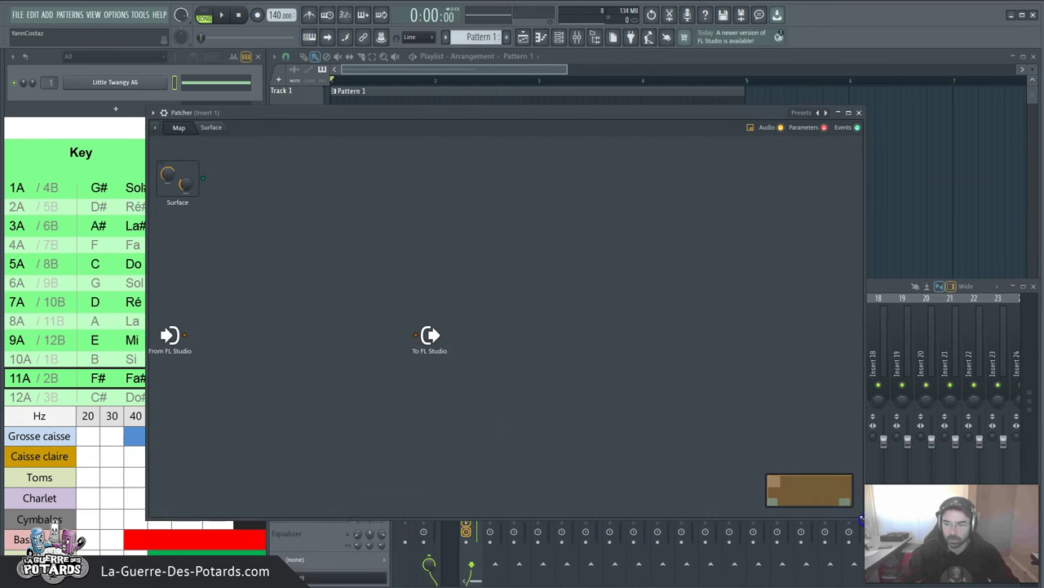
{"action": "left_click_drag", "start_coordinate": [515, 112], "coordinate": [423, 103]}
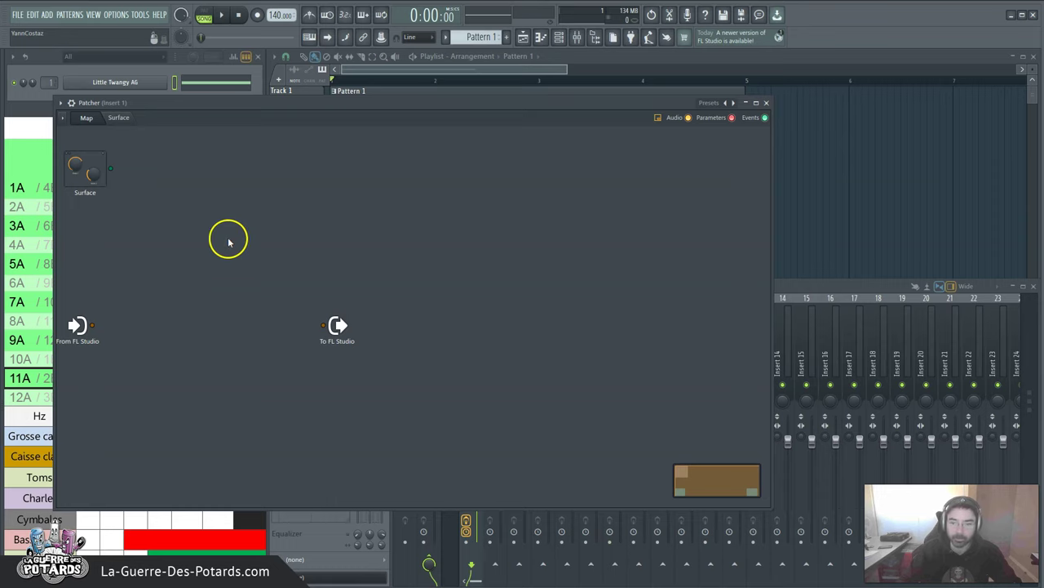
{"action": "left_click_drag", "start_coordinate": [396, 104], "coordinate": [627, 49]}
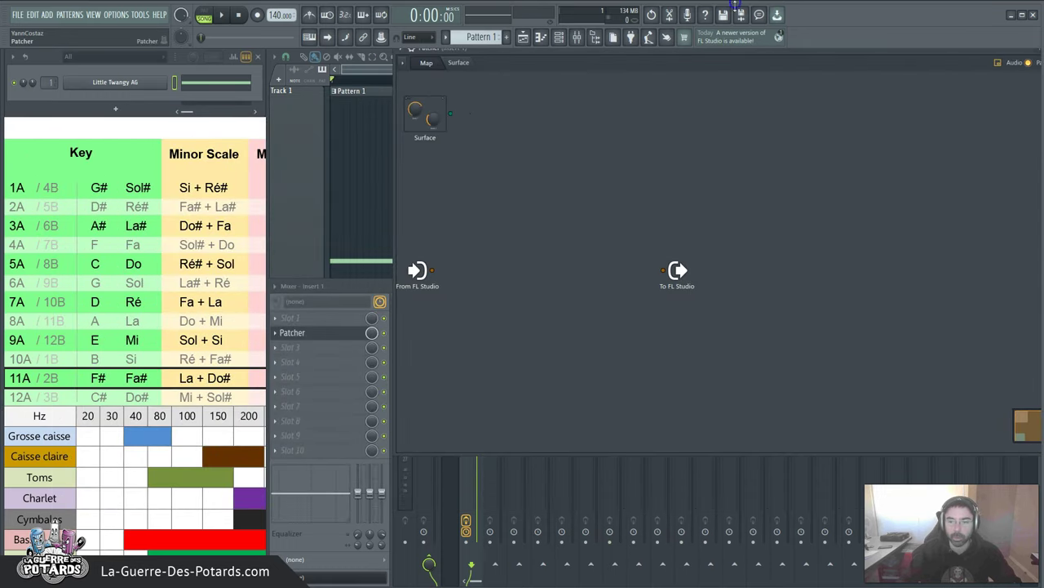
{"action": "left_click", "coordinate": [353, 284]}
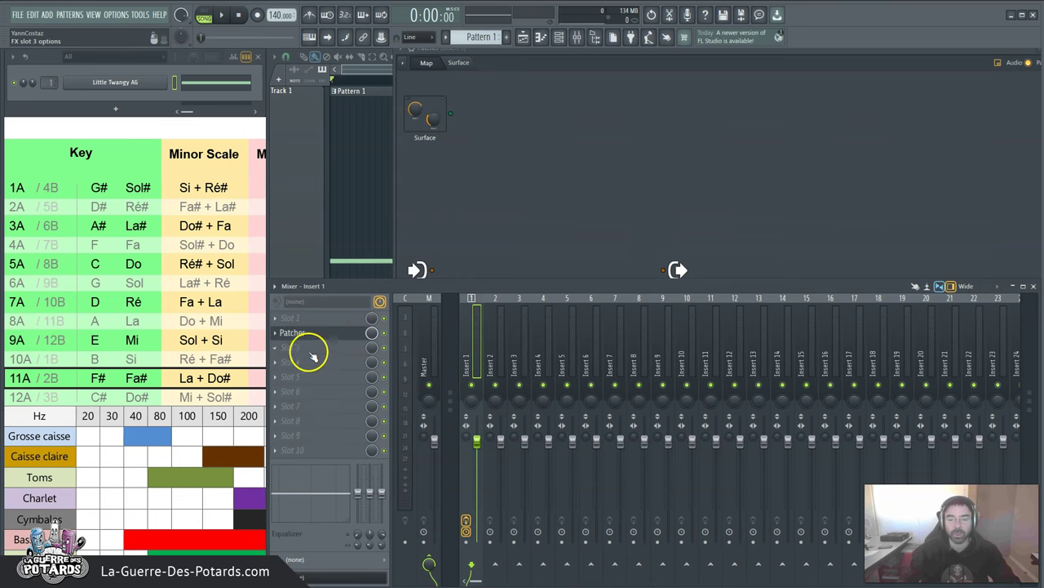
{"action": "left_click", "coordinate": [275, 377]}
{"action": "left_click", "coordinate": [299, 390]}
{"action": "left_click", "coordinate": [277, 396]}
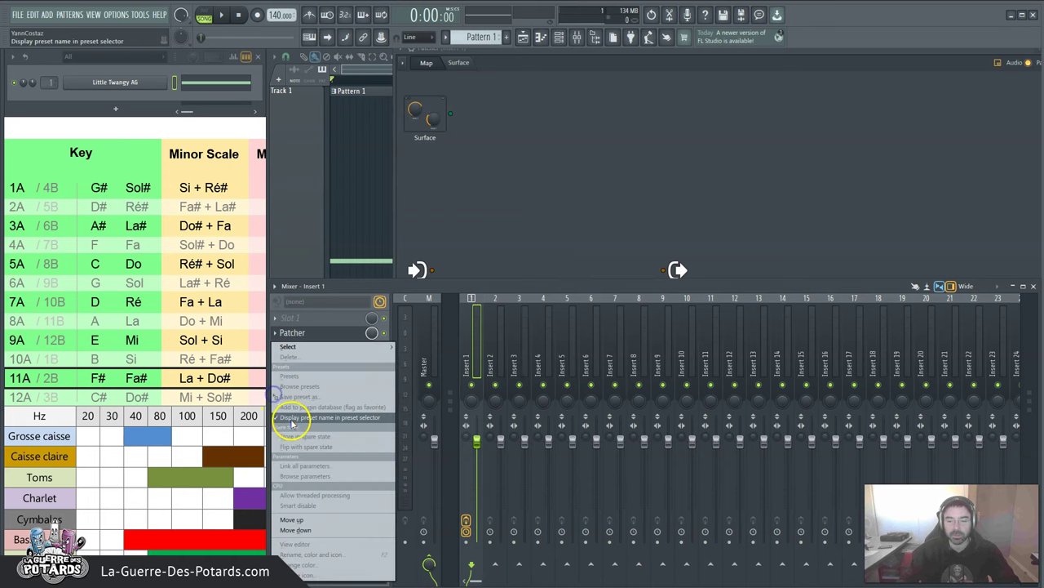
{"action": "left_click", "coordinate": [327, 404]}
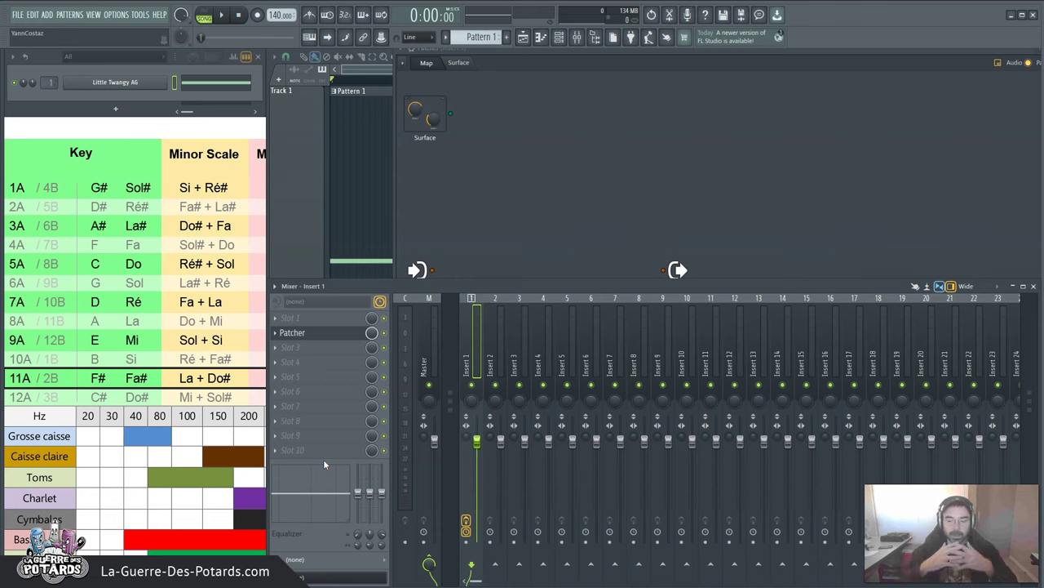
{"action": "left_click", "coordinate": [688, 150]}
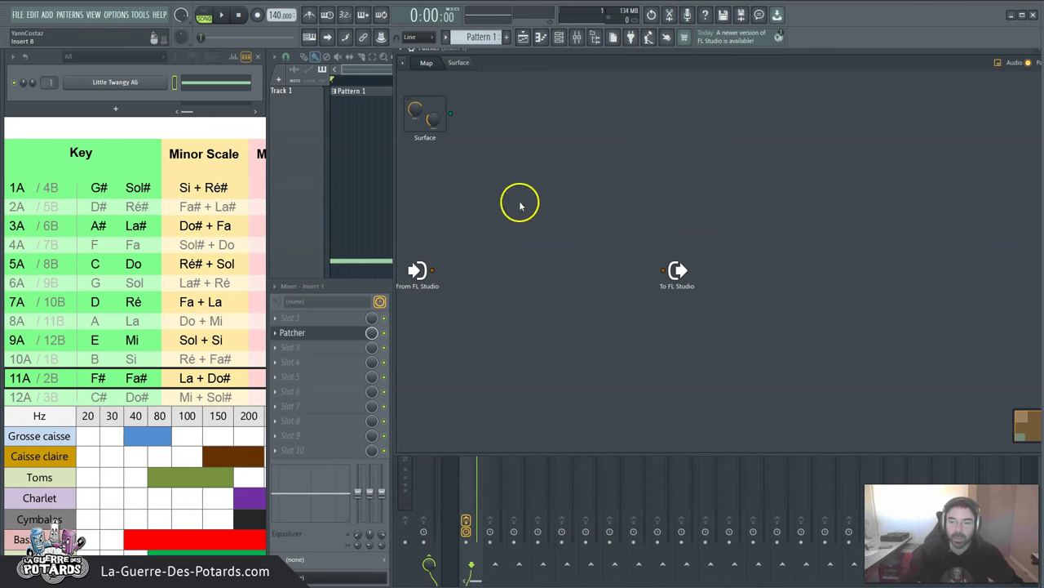
{"action": "left_click", "coordinate": [334, 284]}
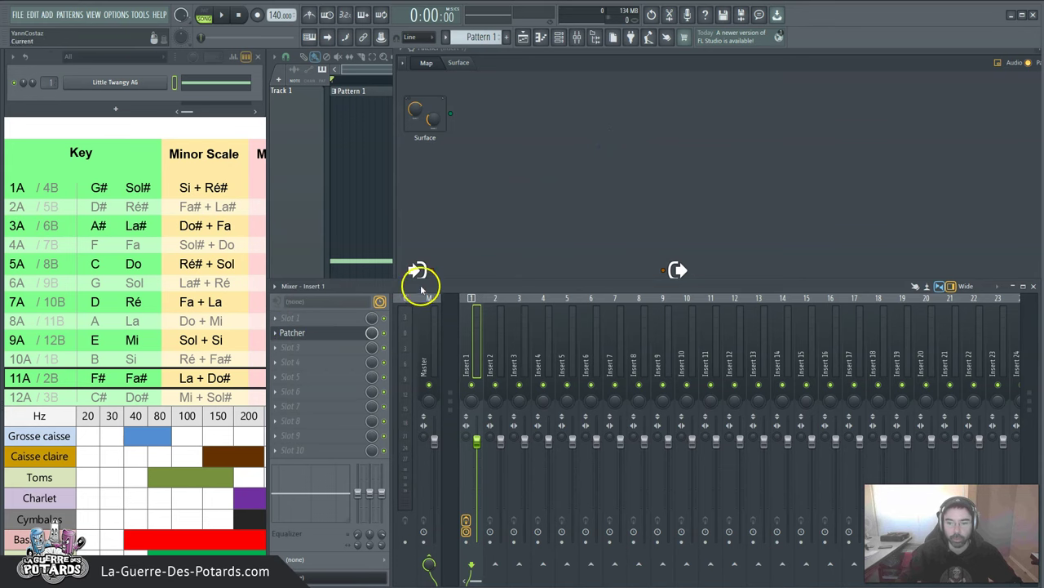
{"action": "left_click", "coordinate": [421, 237]}
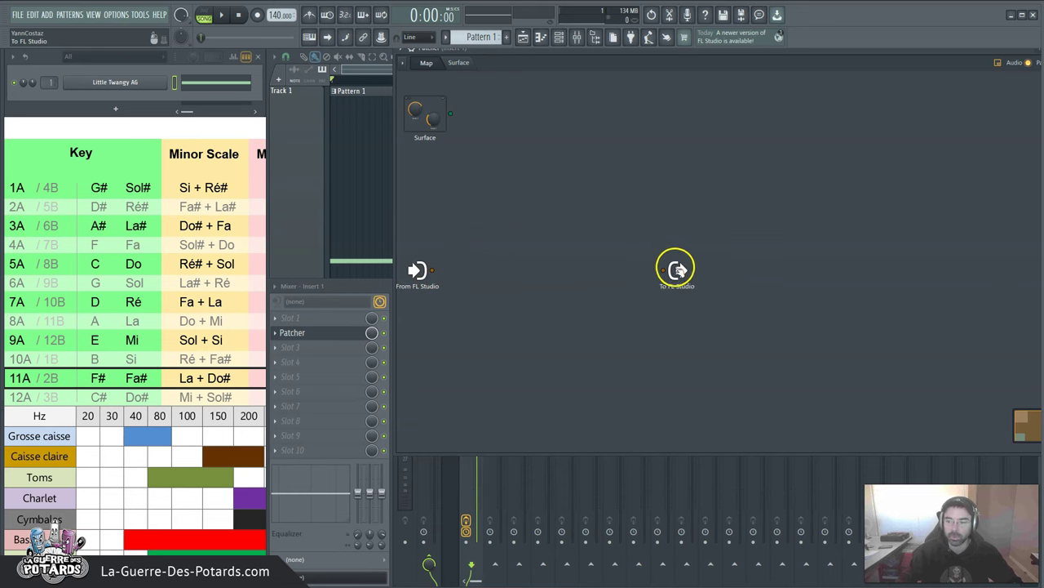
{"action": "left_click", "coordinate": [345, 287]}
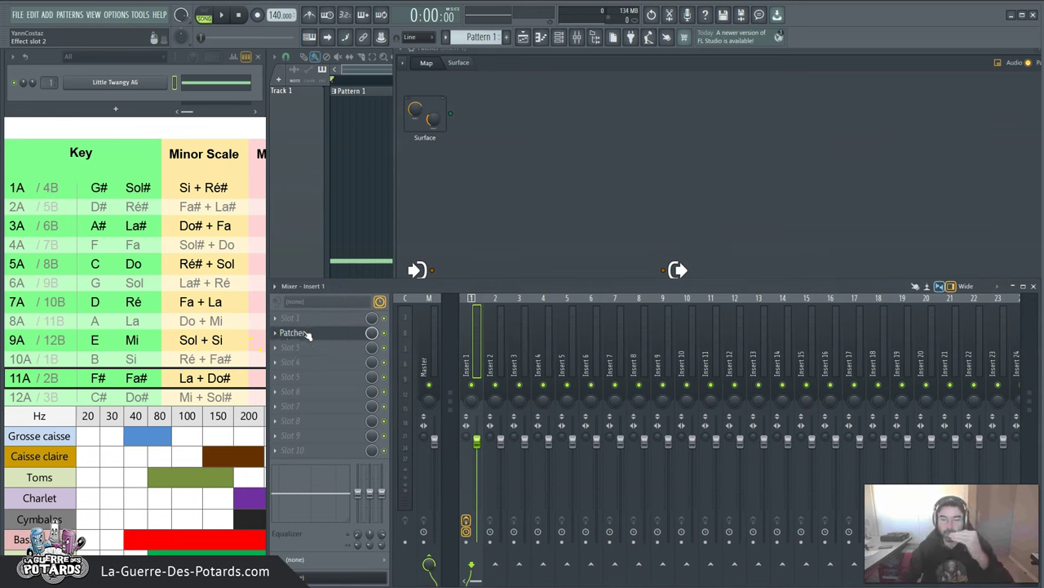
Connect the From FL Studio audio port directly to the To FL Studio audio port in the Patcher map
{"action": "left_click", "coordinate": [578, 71]}
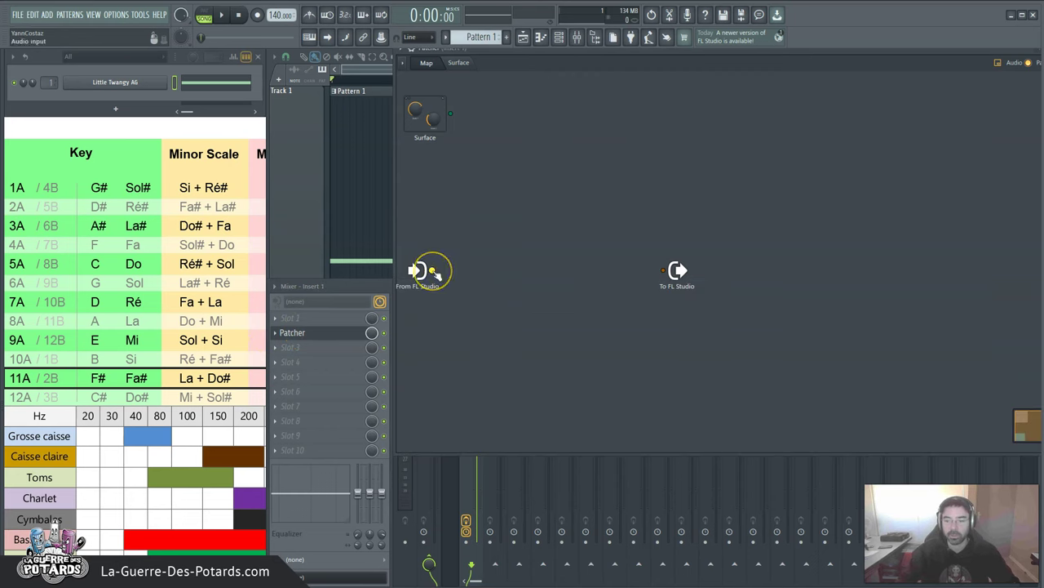
{"action": "left_click_drag", "start_coordinate": [434, 273], "coordinate": [620, 271]}
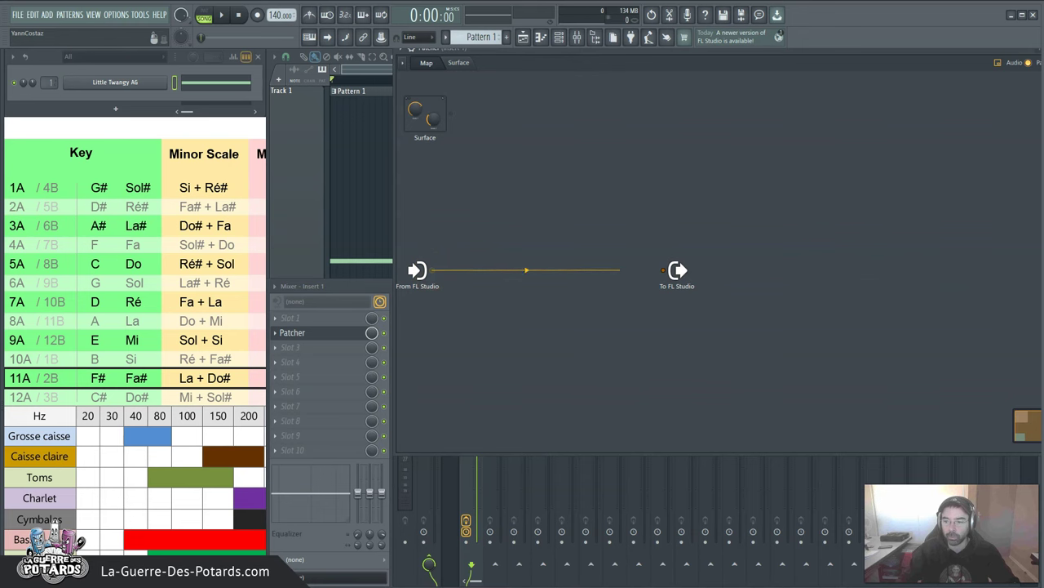
{"action": "left_click_drag", "start_coordinate": [512, 270], "coordinate": [663, 270]}
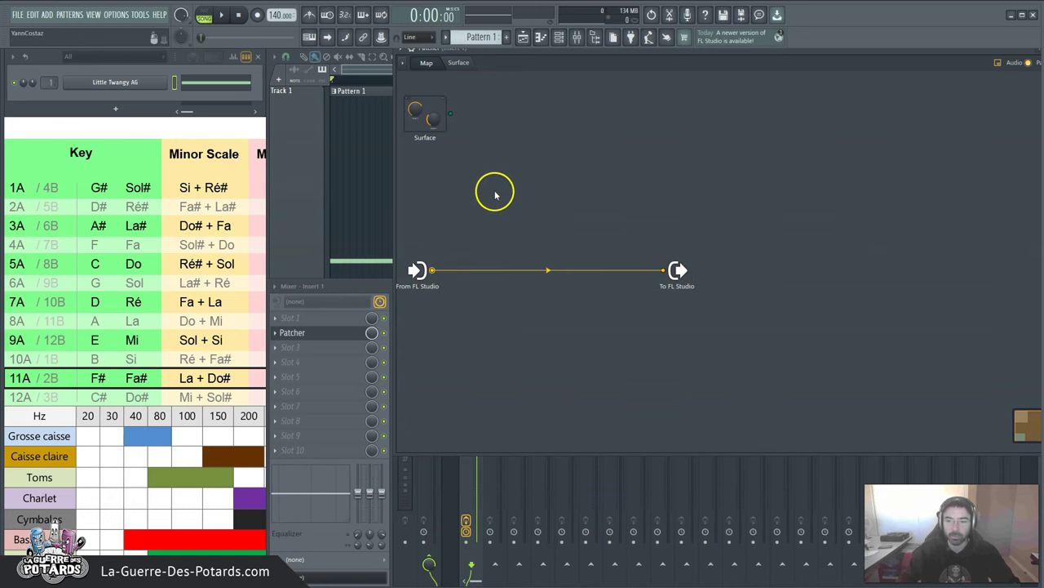
Disconnect all links from the To FL Studio audio port in the Patcher map
{"action": "left_click", "coordinate": [342, 287]}
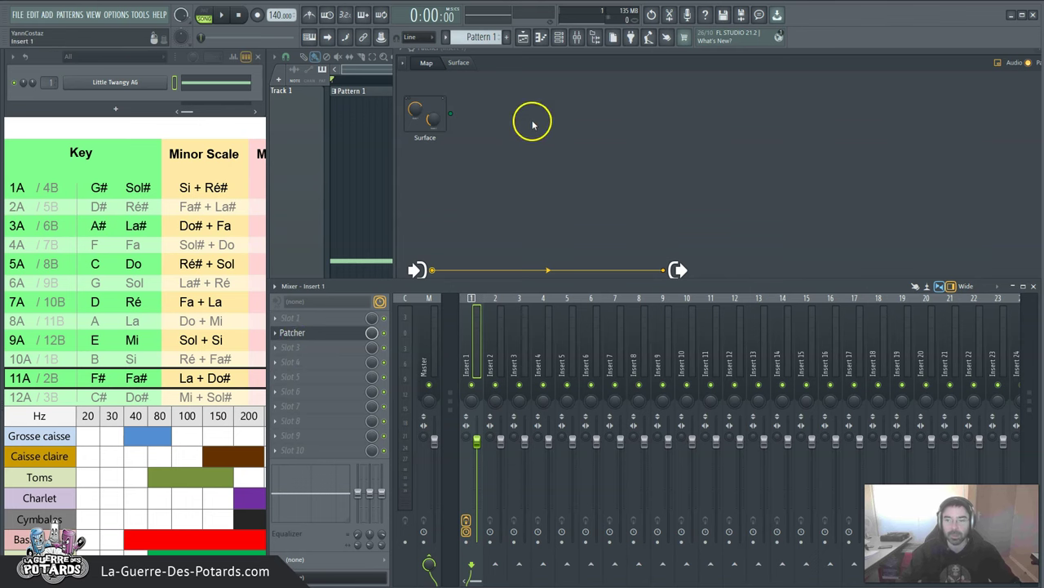
{"action": "left_click", "coordinate": [570, 66]}
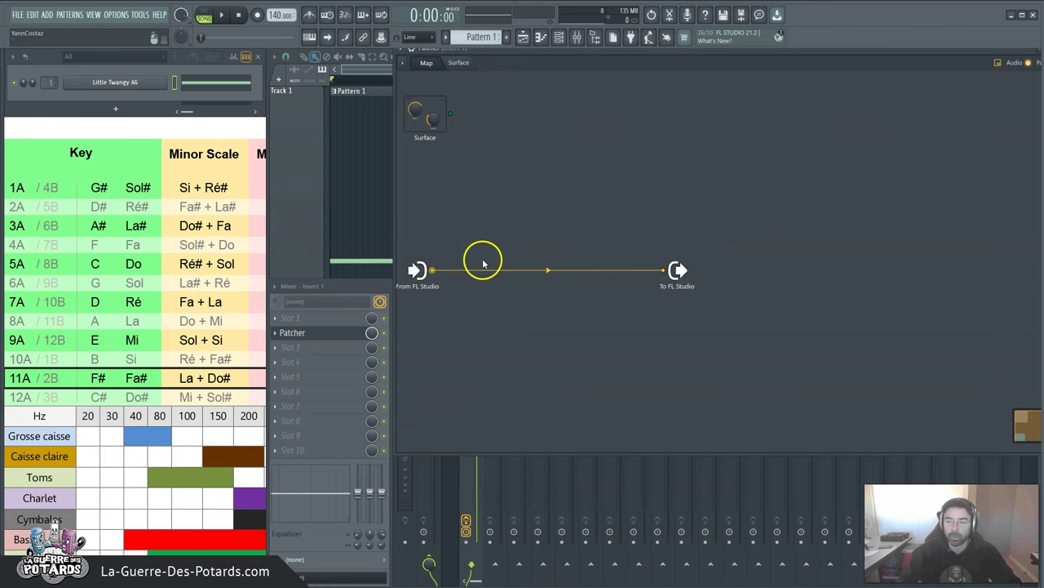
{"action": "right_click", "coordinate": [662, 272]}
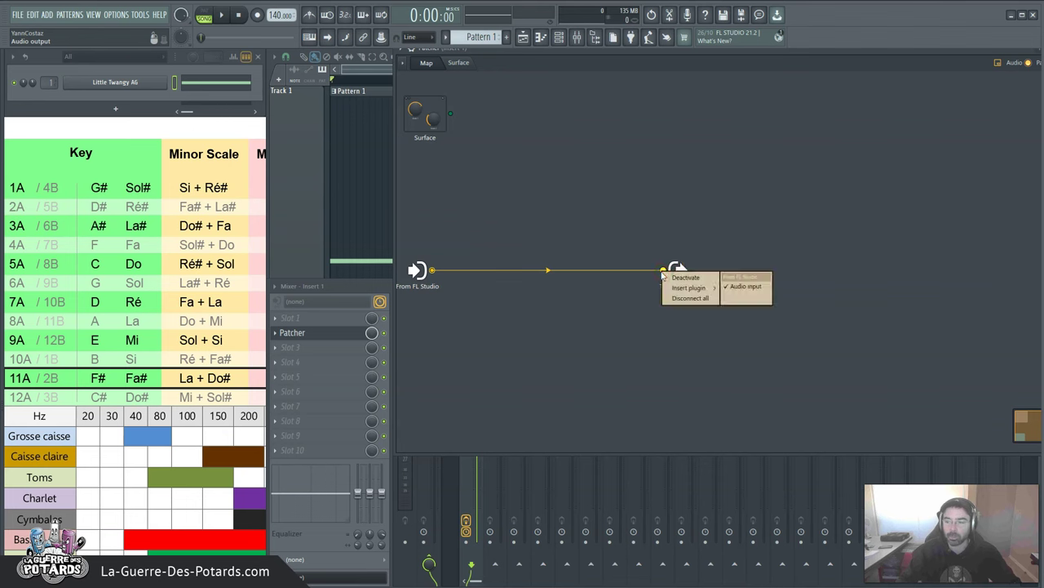
{"action": "left_click", "coordinate": [634, 223]}
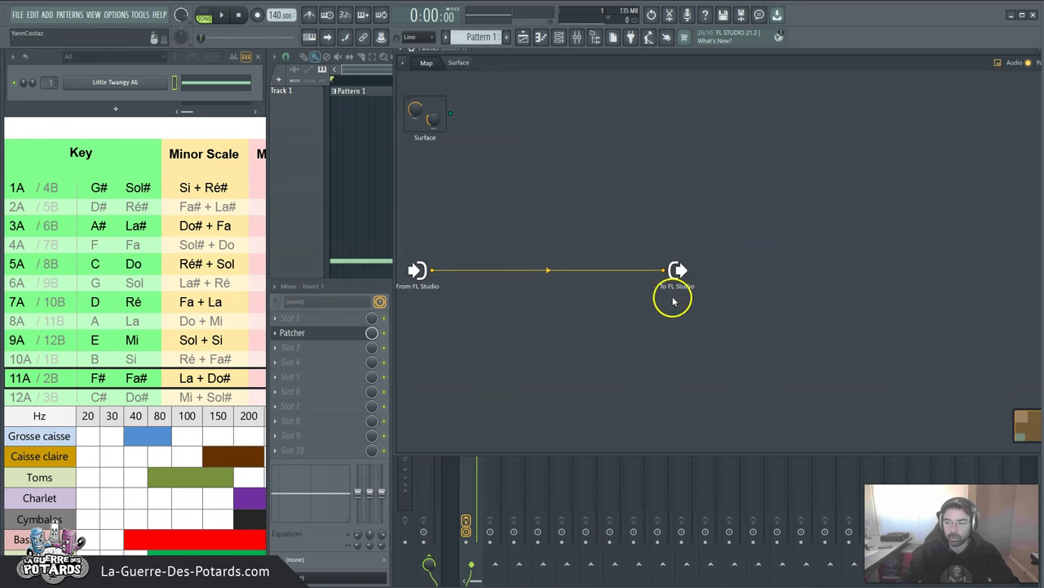
{"action": "right_click", "coordinate": [663, 270]}
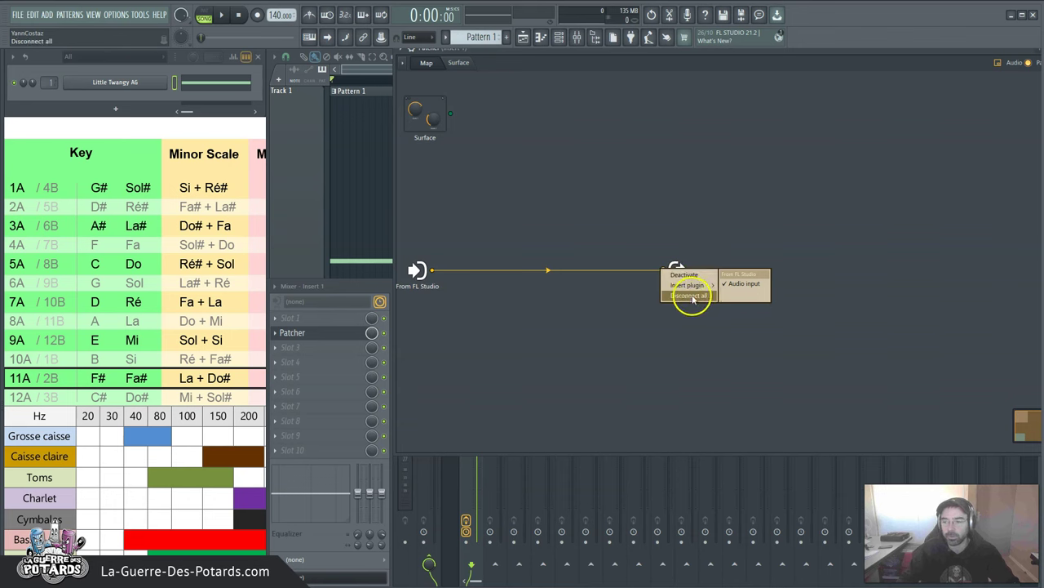
{"action": "left_click", "coordinate": [690, 297]}
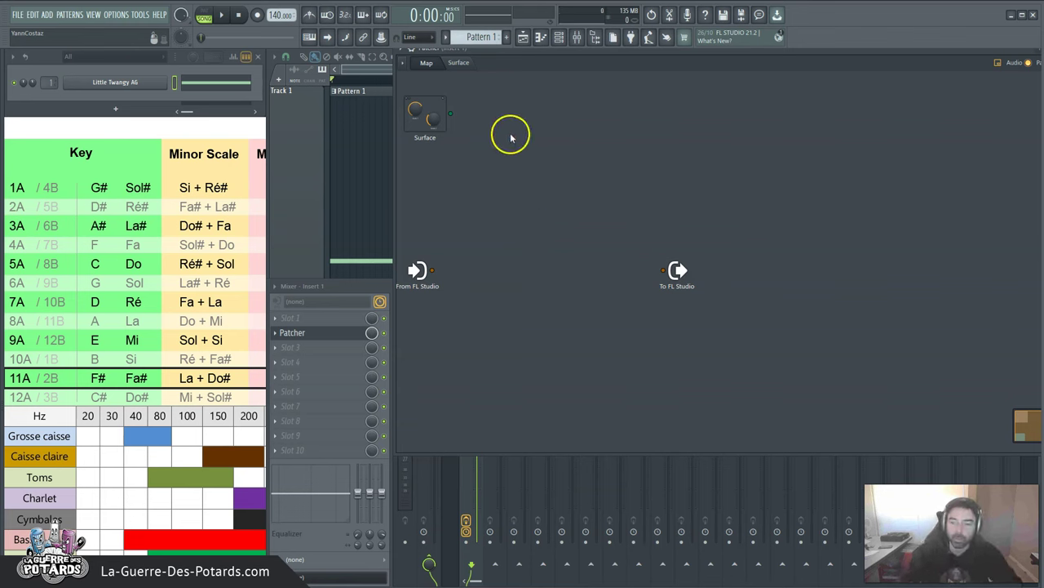
Add a Fruity Chorus plugin to the Patcher map, wired between From FL Studio and To FL Studio
{"action": "right_click", "coordinate": [521, 199]}
{"action": "mouse_move", "coordinate": [546, 215]}
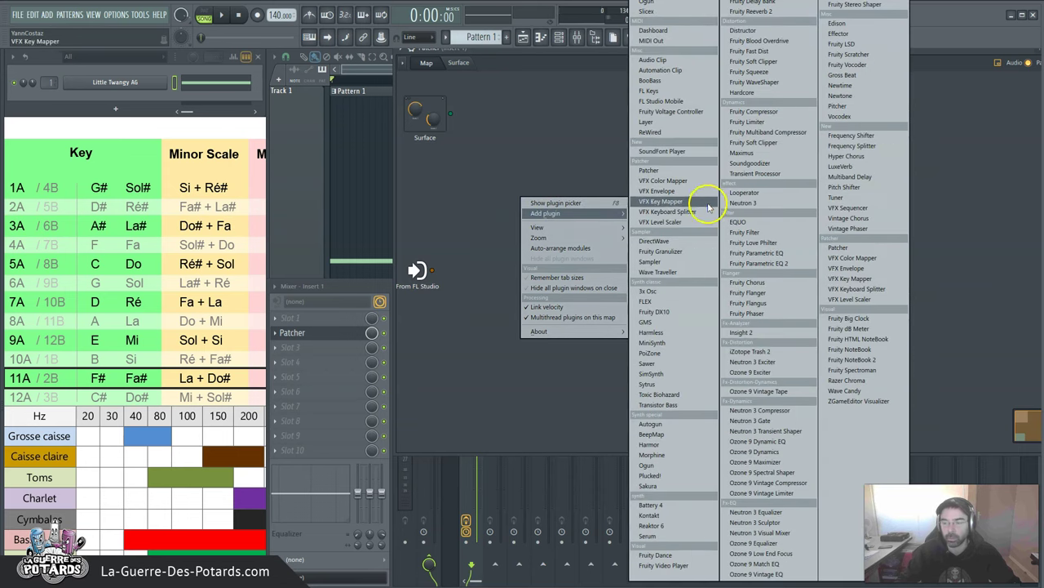
{"action": "left_click", "coordinate": [749, 285]}
{"action": "left_click", "coordinate": [541, 186]}
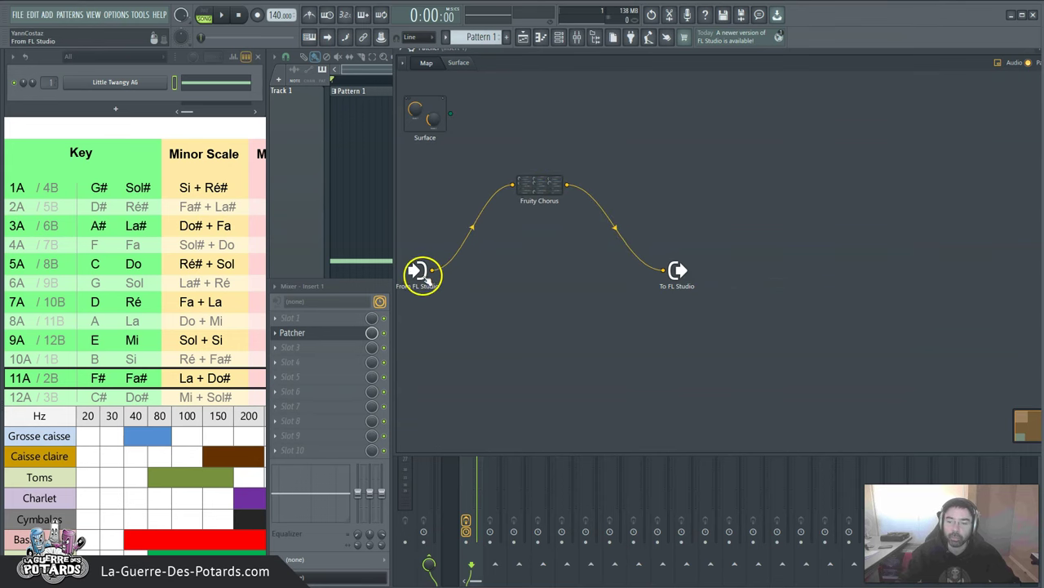
Play Pattern 1 through the Patcher effect chain with the mixer displayed
{"action": "left_click", "coordinate": [330, 333]}
{"action": "left_click", "coordinate": [335, 335]}
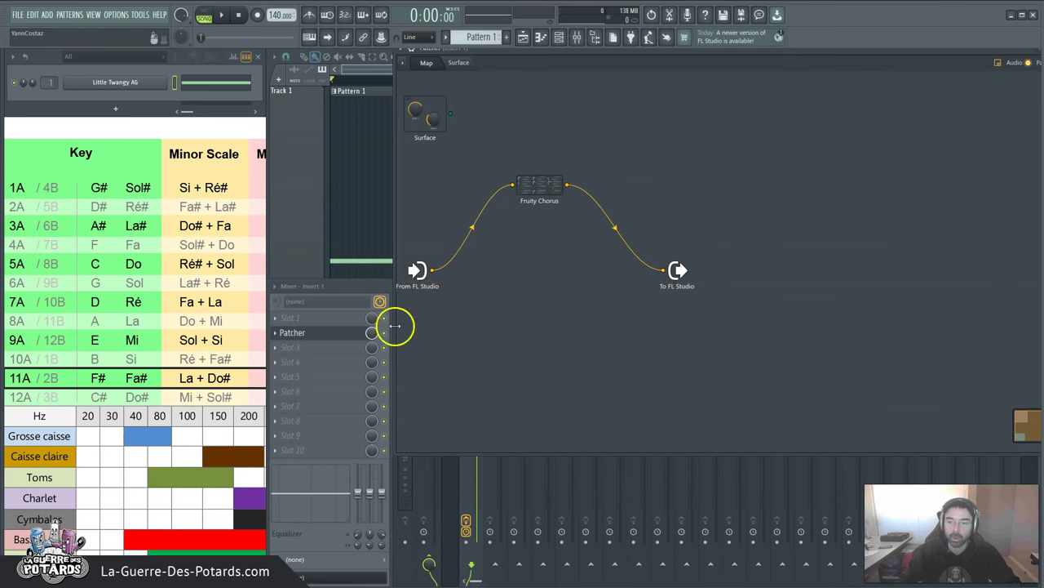
{"action": "left_click", "coordinate": [377, 68]}
{"action": "key", "text": "space"}
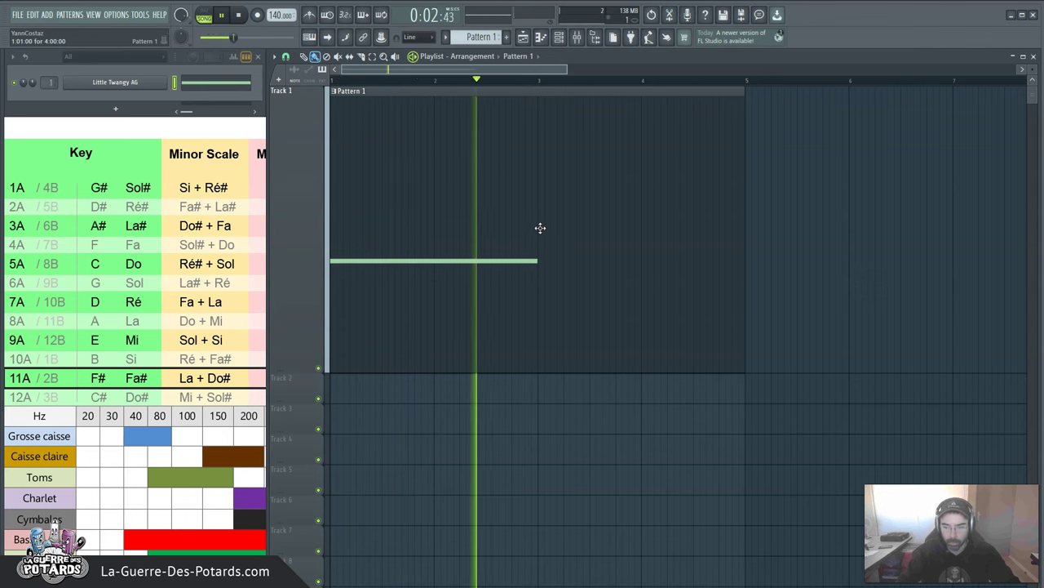
{"action": "key", "text": "F9"}
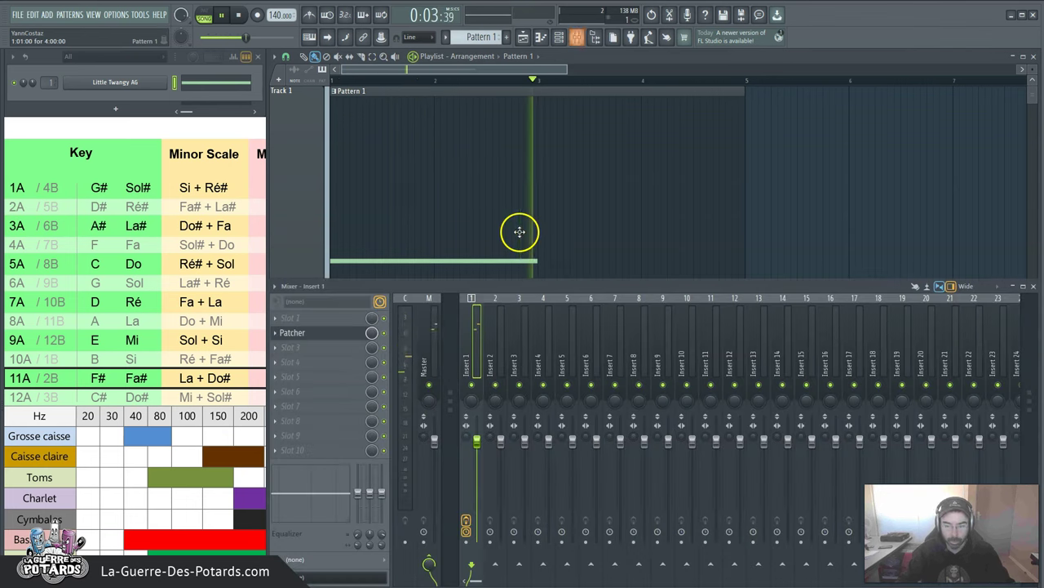
Reopen Patcher from the Insert 1 effect slot and move the Fruity Chorus module closer to From FL Studio
{"action": "left_click", "coordinate": [321, 333]}
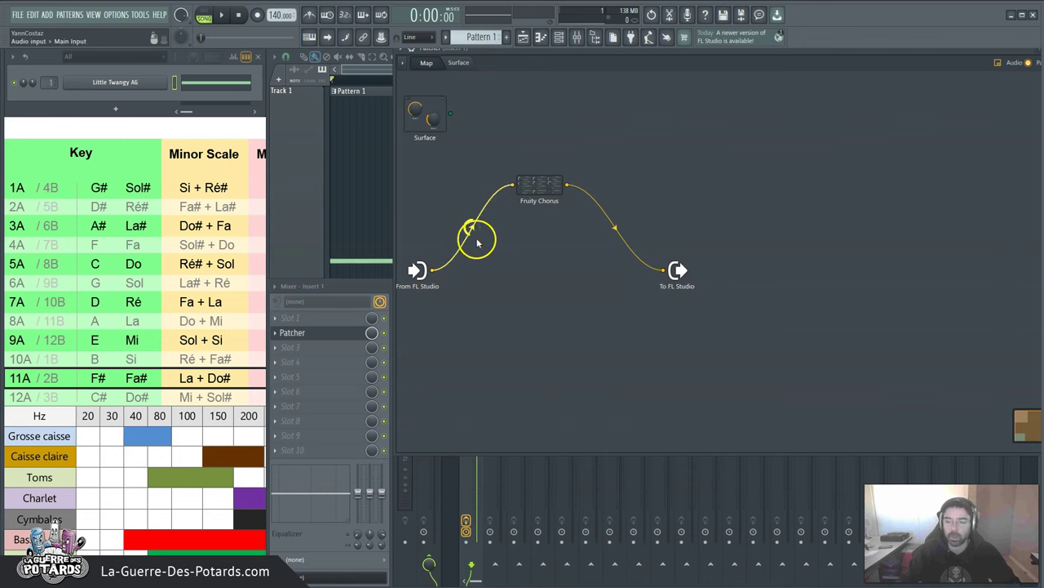
{"action": "key", "text": "space"}
{"action": "key", "text": "space"}
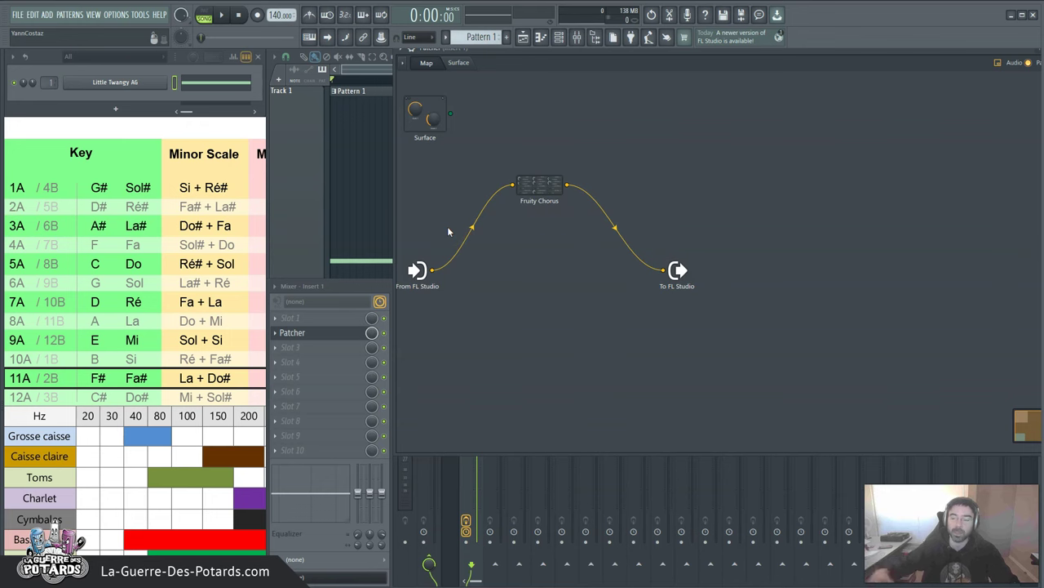
{"action": "left_click_drag", "start_coordinate": [574, 185], "coordinate": [649, 260]}
{"action": "left_click", "coordinate": [541, 191]}
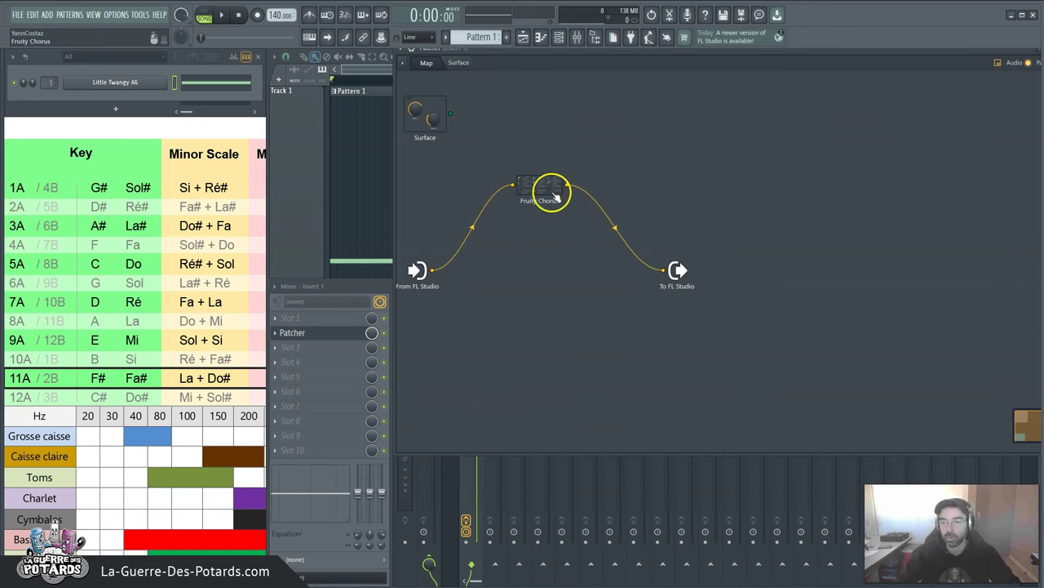
{"action": "left_click_drag", "start_coordinate": [541, 191], "coordinate": [509, 224]}
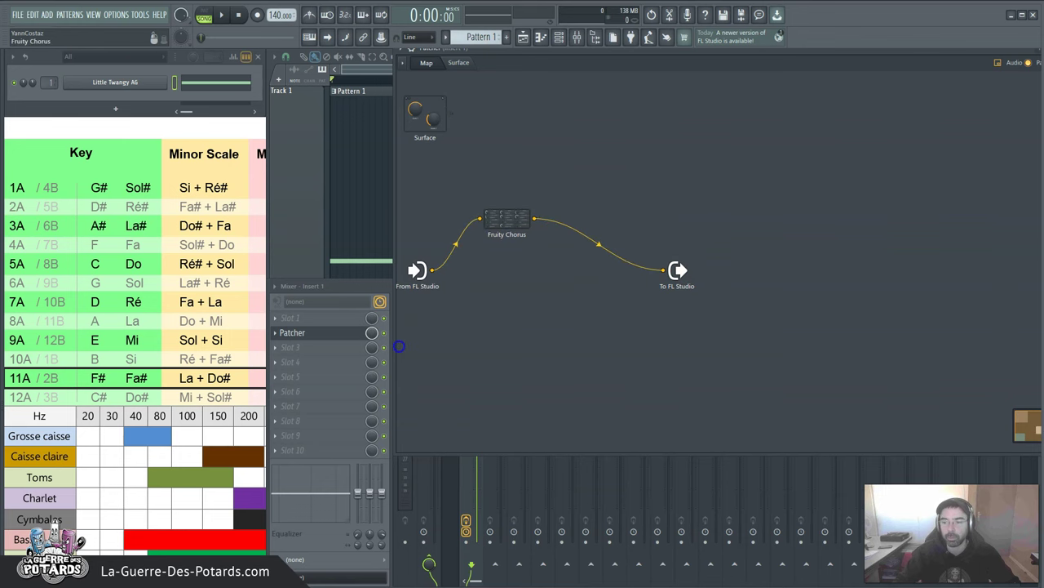
Add a Fruity Love Philter plugin to the Patcher map and place it above the existing Fruity Chorus link
{"action": "right_click", "coordinate": [579, 154]}
{"action": "mouse_move", "coordinate": [625, 165]}
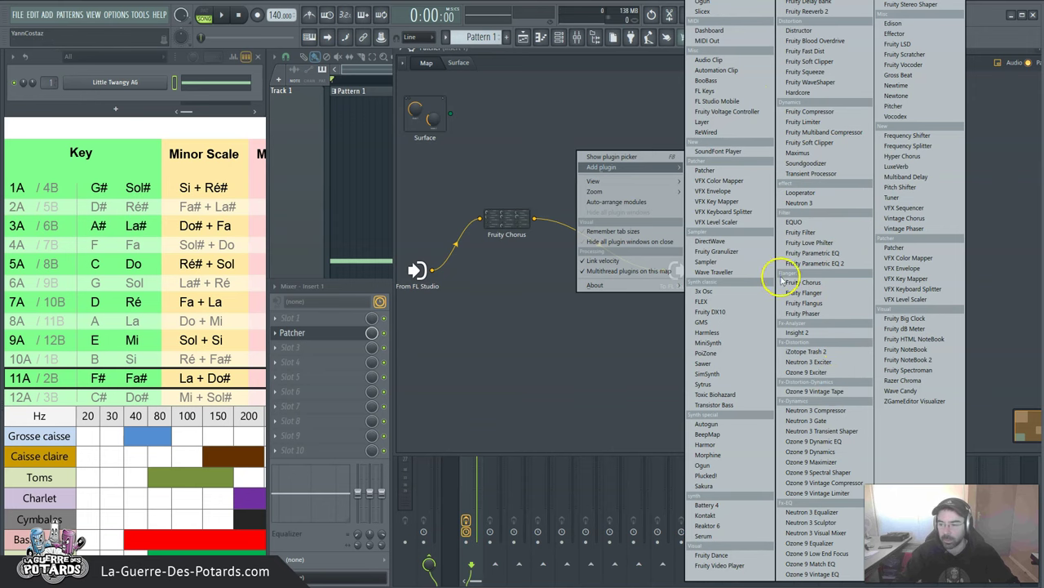
{"action": "left_click", "coordinate": [812, 245]}
{"action": "left_click_drag", "start_coordinate": [579, 158], "coordinate": [647, 156]}
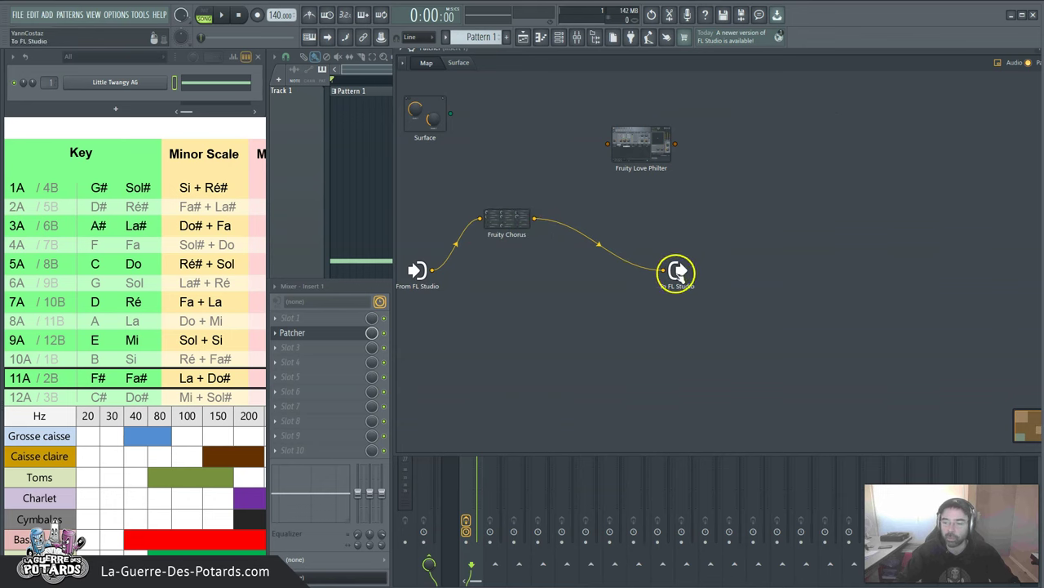
{"action": "left_click_drag", "start_coordinate": [504, 220], "coordinate": [524, 233]}
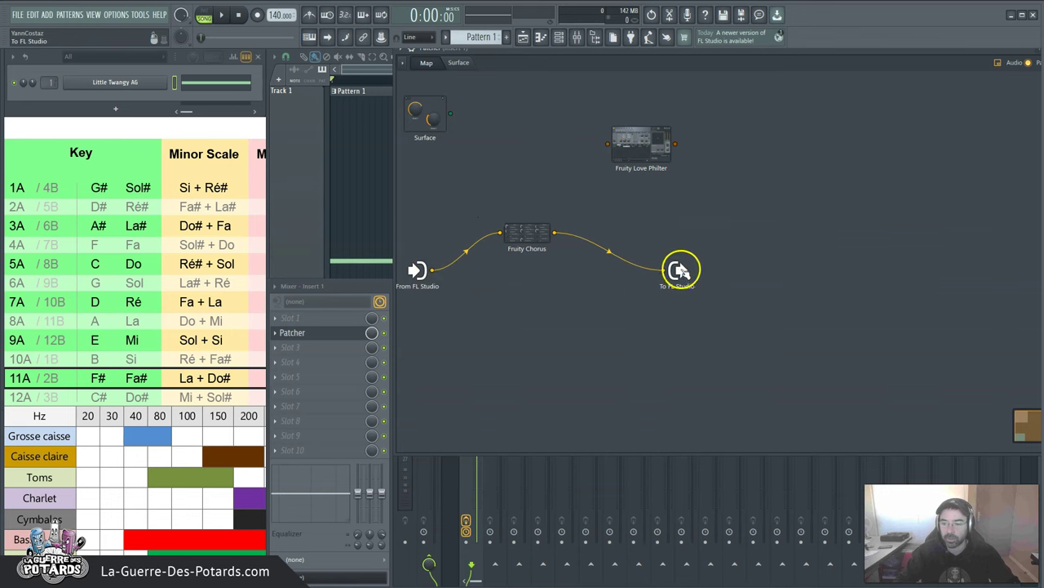
{"action": "mouse_move", "coordinate": [634, 149]}
{"action": "left_mouse_down"}
{"action": "mouse_move", "coordinate": [618, 163]}
{"action": "mouse_move", "coordinate": [644, 142]}
{"action": "left_mouse_up"}
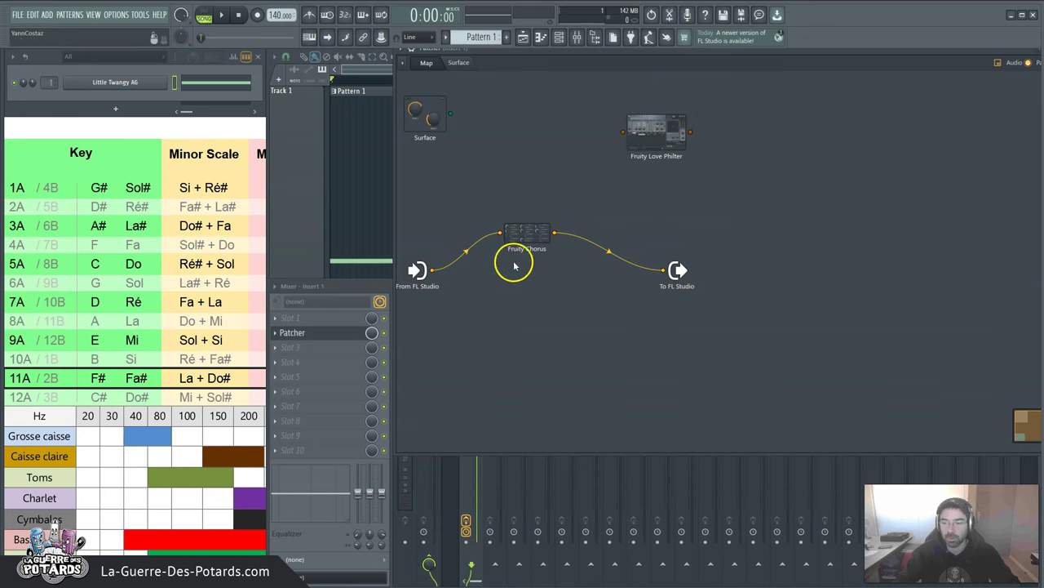
Disconnect the To FL Studio port and rewire the audio from Fruity Chorus through Fruity Love Philter to To FL Studio
{"action": "right_click", "coordinate": [665, 274]}
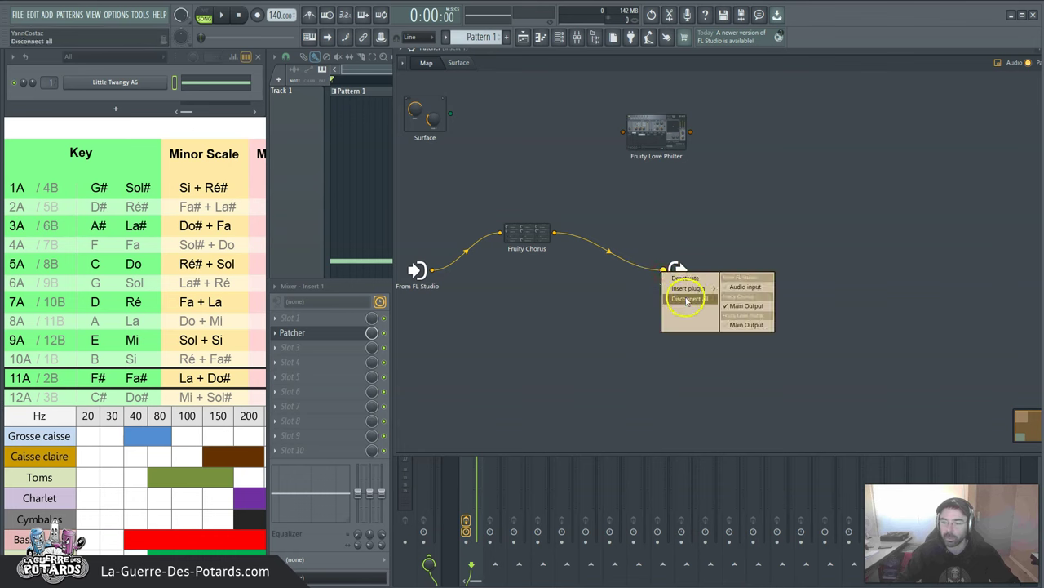
{"action": "left_click", "coordinate": [688, 299]}
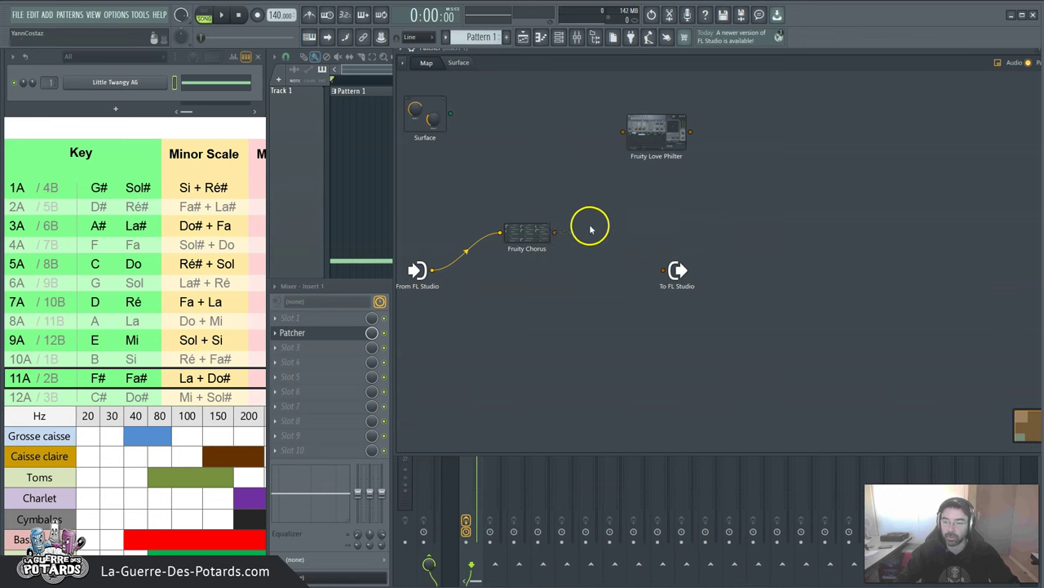
{"action": "left_click_drag", "start_coordinate": [554, 232], "coordinate": [591, 197]}
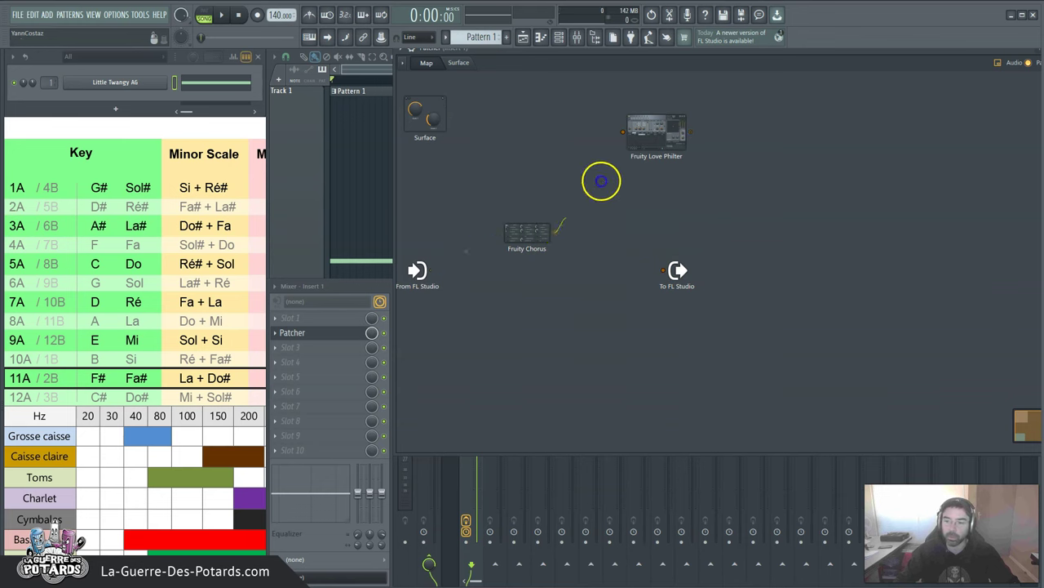
{"action": "left_click_drag", "start_coordinate": [623, 132], "coordinate": [616, 133]}
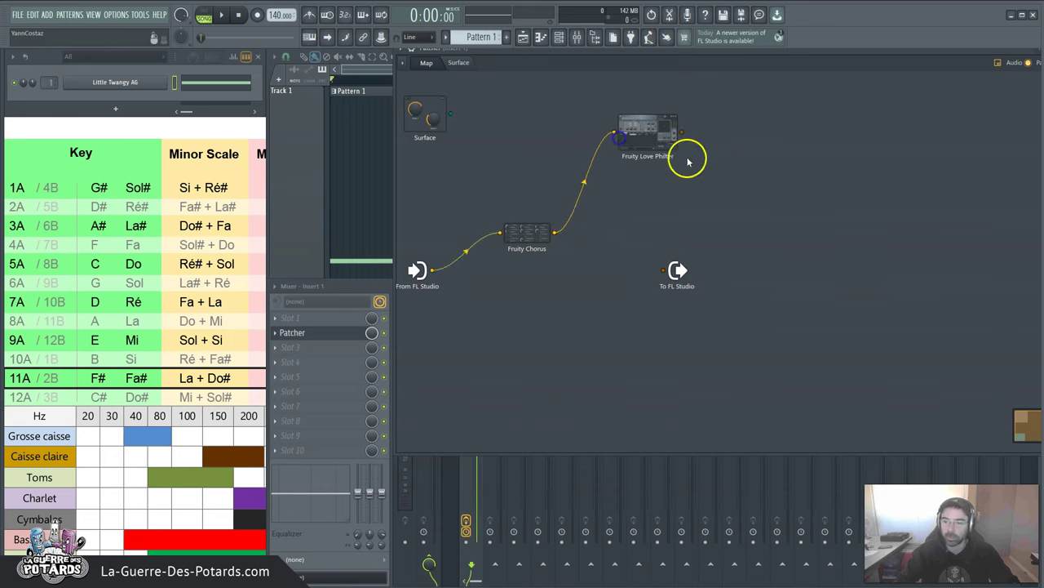
{"action": "left_click_drag", "start_coordinate": [682, 133], "coordinate": [662, 270]}
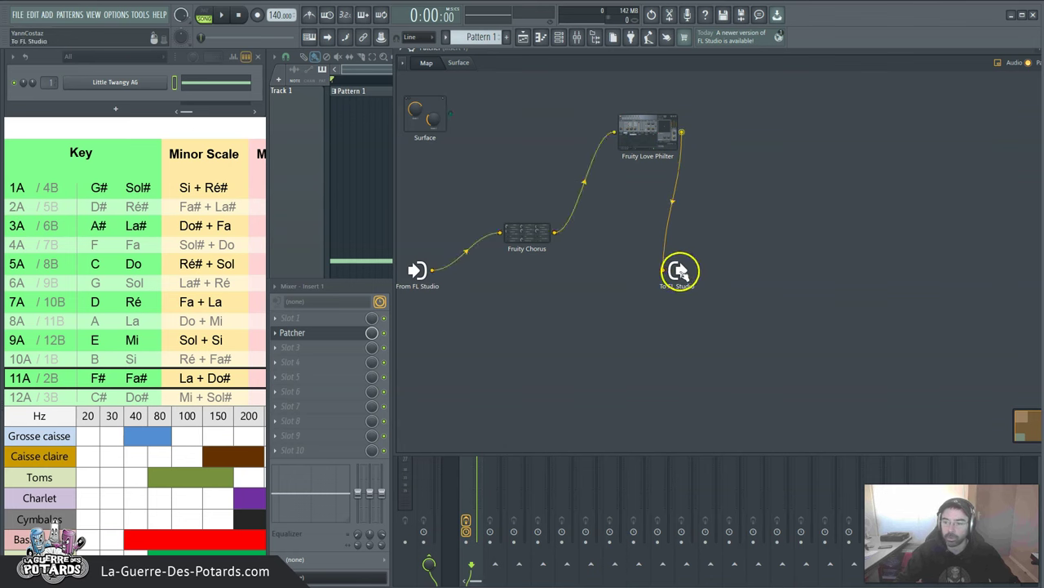
Arrange To FL Studio, Fruity Chorus and Fruity Love Philter in a roughly horizontal row following the signal flow
{"action": "left_click_drag", "start_coordinate": [679, 271], "coordinate": [859, 242]}
{"action": "left_click_drag", "start_coordinate": [649, 166], "coordinate": [673, 165]}
{"action": "left_click_drag", "start_coordinate": [529, 228], "coordinate": [535, 287]}
{"action": "left_click_drag", "start_coordinate": [700, 117], "coordinate": [683, 227]}
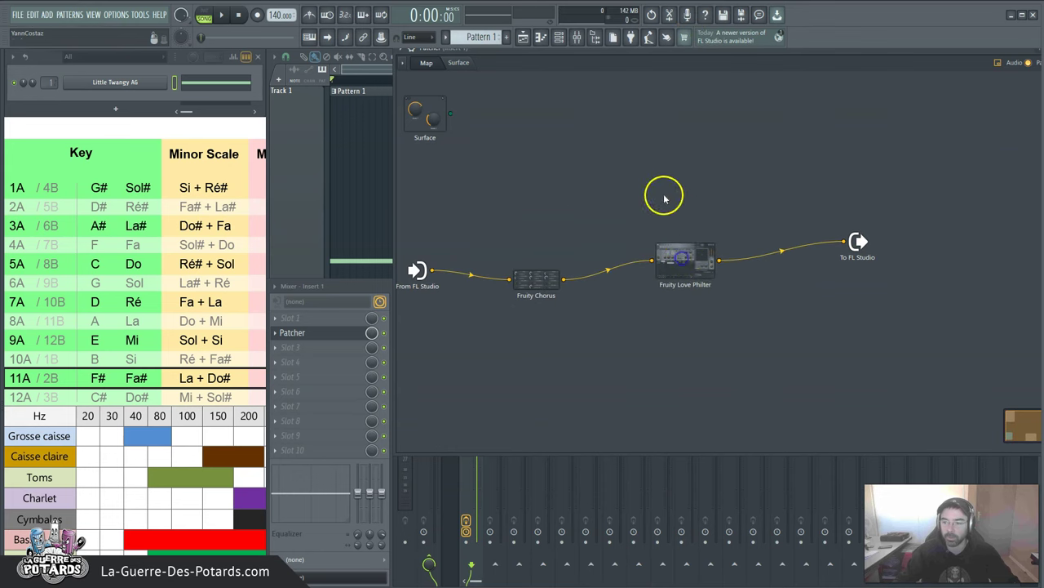
Load the Basic noise gate preset from the Gate category in Fruity Love Philter and close its window
{"action": "double_click", "coordinate": [688, 256]}
{"action": "left_click_drag", "start_coordinate": [177, 111], "coordinate": [675, 141]}
{"action": "left_click", "coordinate": [758, 141]}
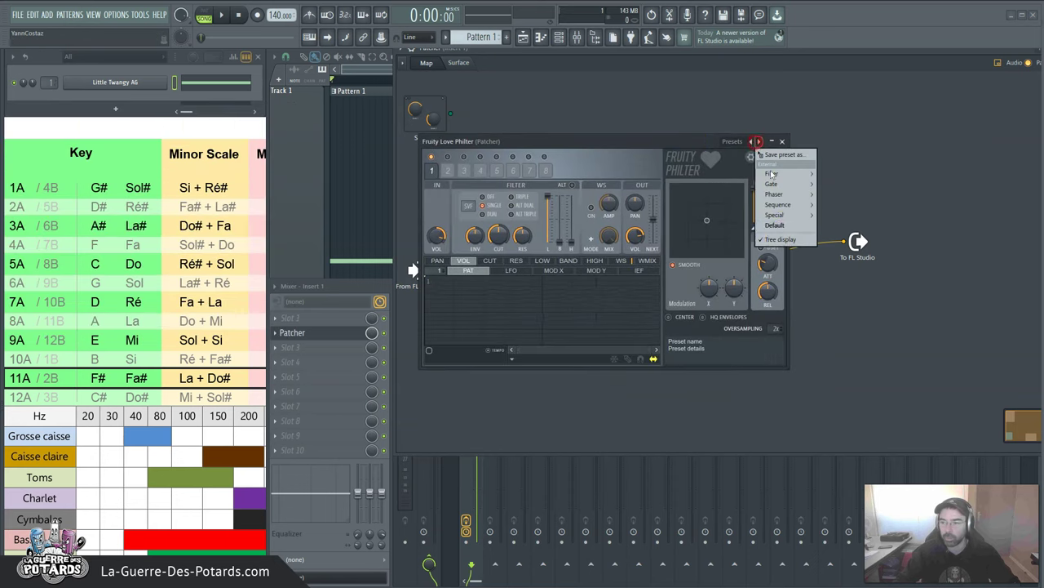
{"action": "mouse_move", "coordinate": [775, 184]}
{"action": "left_click", "coordinate": [849, 206]}
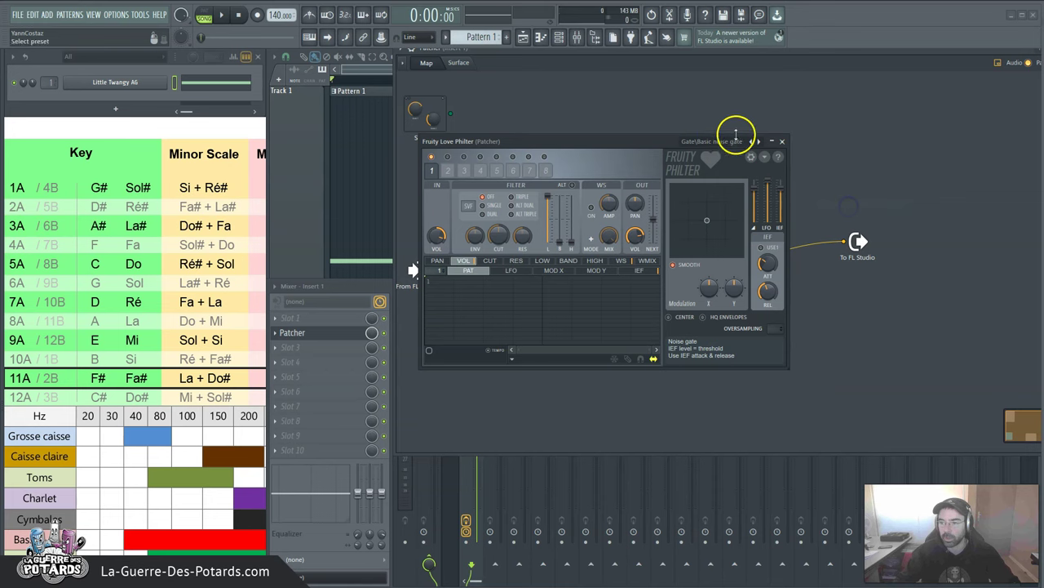
{"action": "left_click", "coordinate": [781, 142]}
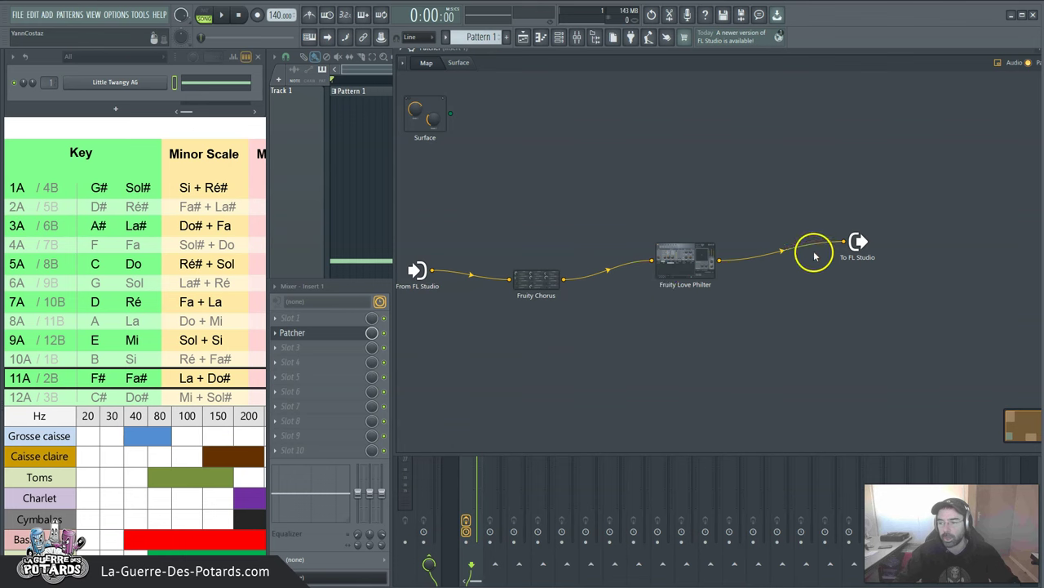
Bring the mixer forward and play Pattern 1 through the chorus and filter chain, then stop playback
{"action": "left_click", "coordinate": [341, 287]}
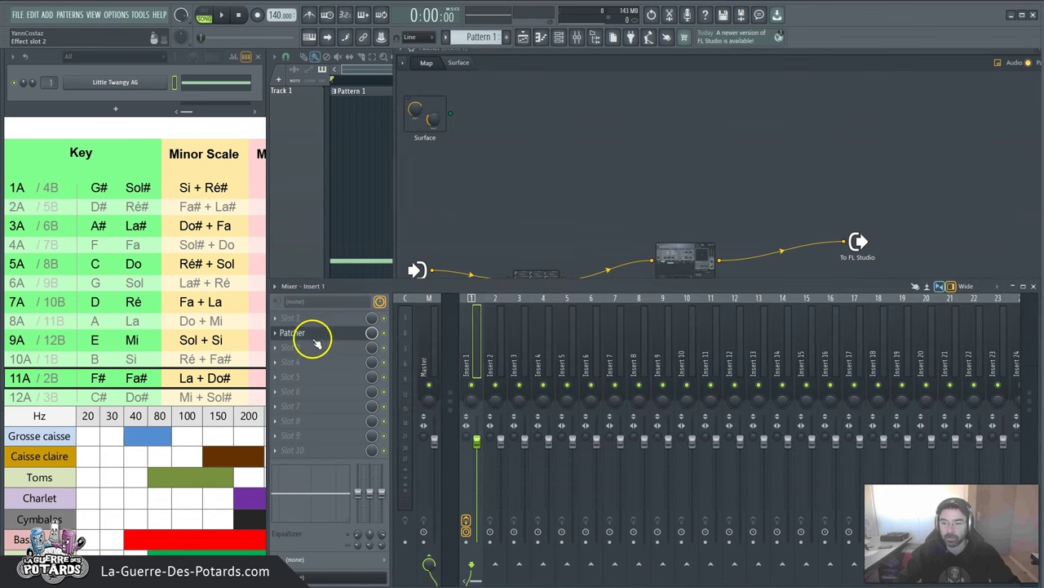
{"action": "key", "text": "space"}
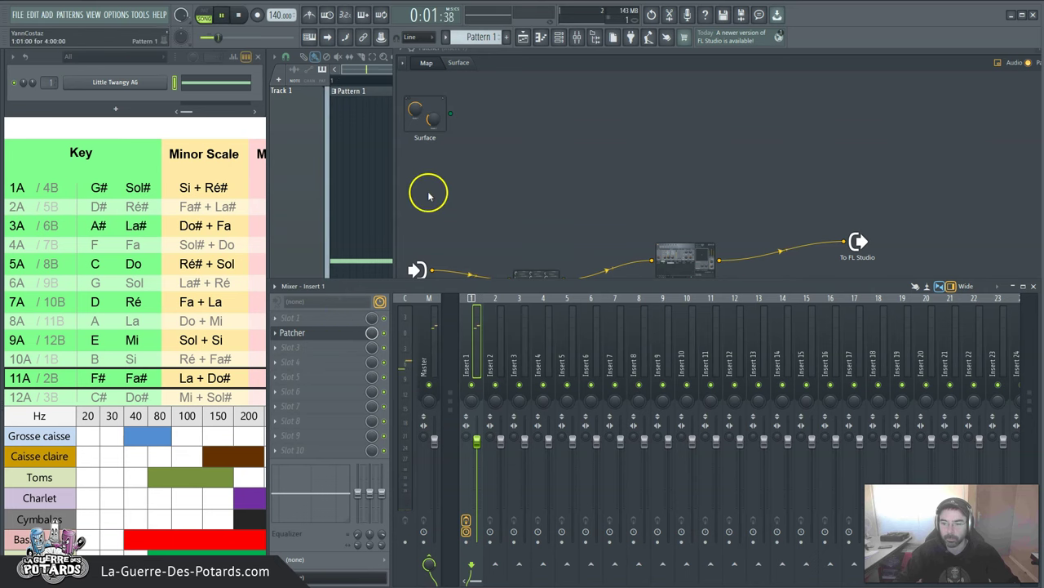
{"action": "left_click", "coordinate": [709, 57]}
{"action": "key", "text": "space"}
Move Fruity Love Philter and Fruity Chorus closer together and add a Fruity Reeverb 2 plugin above the chain
{"action": "left_click_drag", "start_coordinate": [679, 258], "coordinate": [552, 248]}
{"action": "left_click_drag", "start_coordinate": [543, 290], "coordinate": [598, 261]}
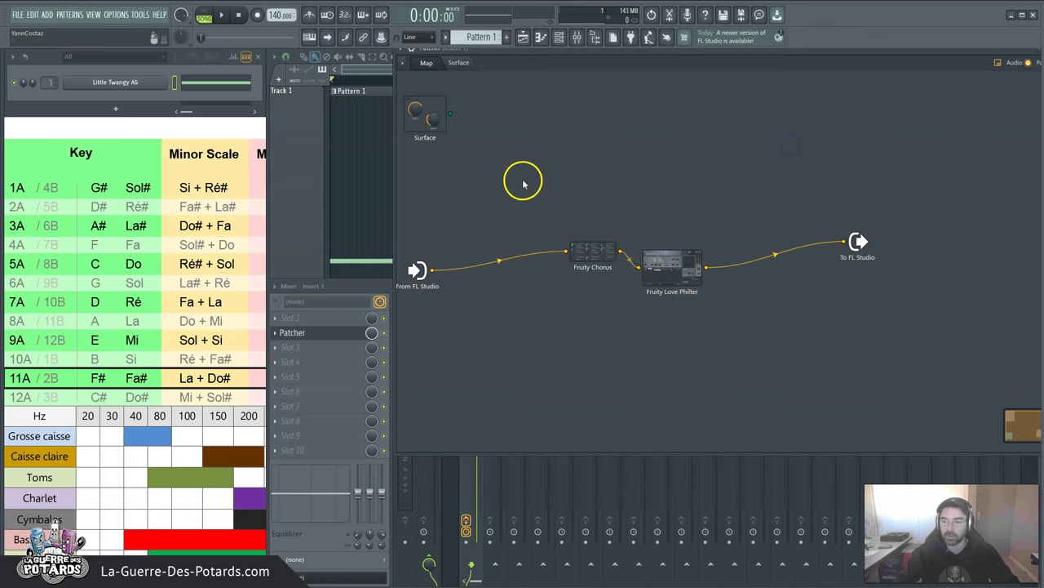
{"action": "right_click", "coordinate": [493, 182]}
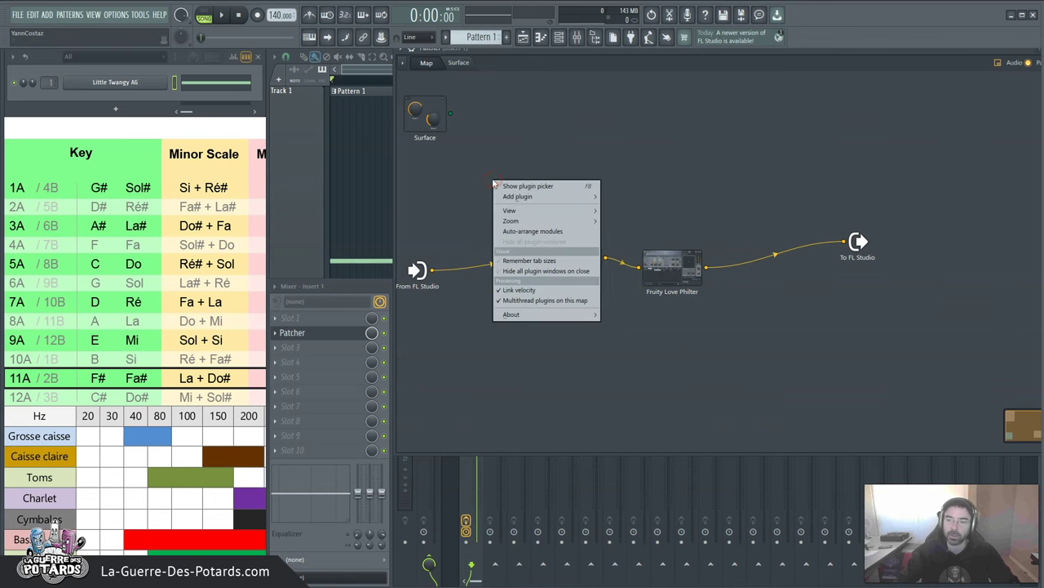
{"action": "mouse_move", "coordinate": [530, 197]}
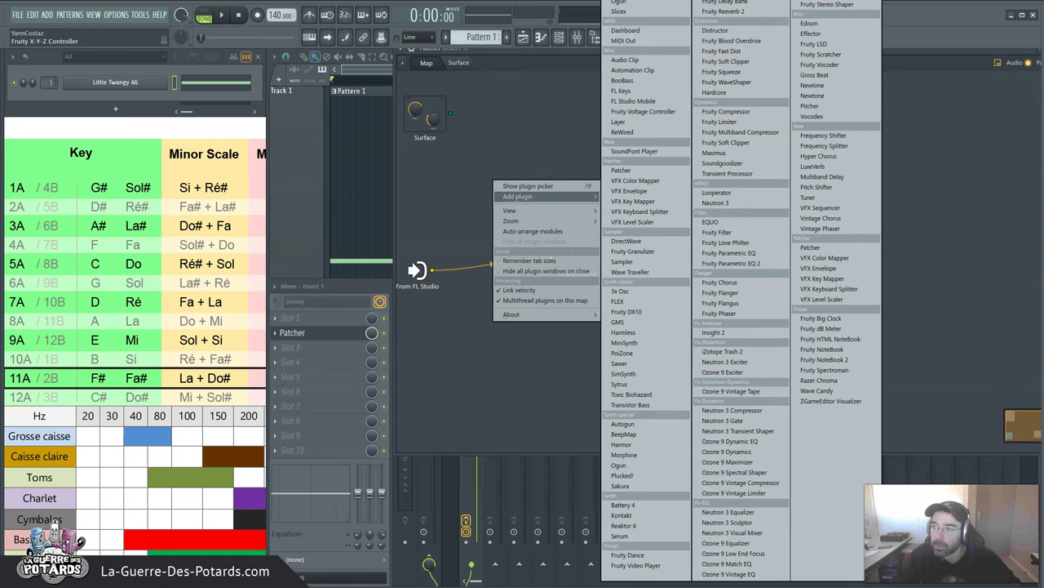
{"action": "left_click", "coordinate": [723, 12]}
{"action": "left_click", "coordinate": [489, 182]}
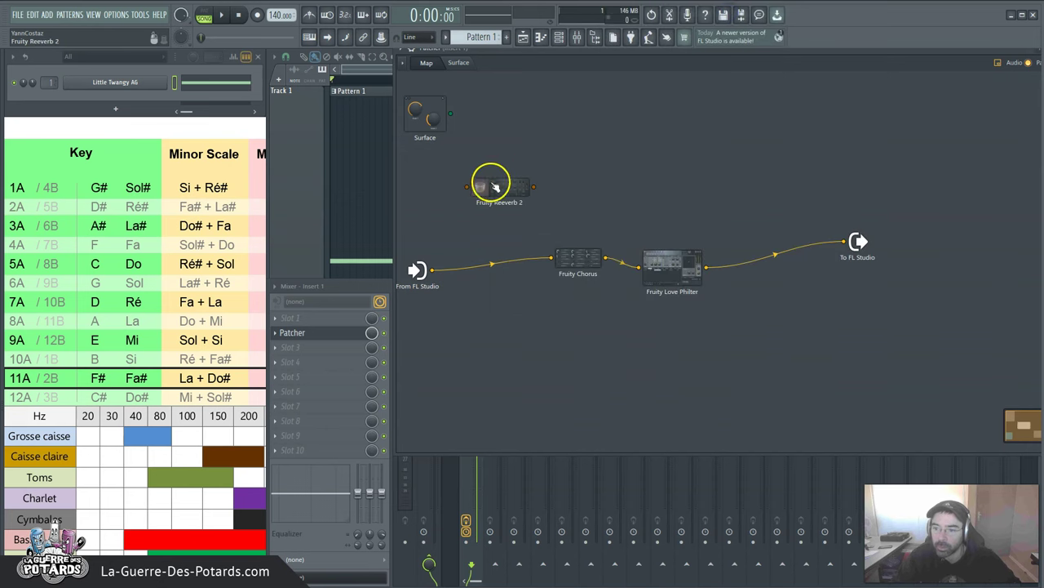
Disconnect the Fruity Chorus input and wire Fruity Reeverb 2 between From FL Studio and Fruity Chorus
{"action": "right_click", "coordinate": [552, 259]}
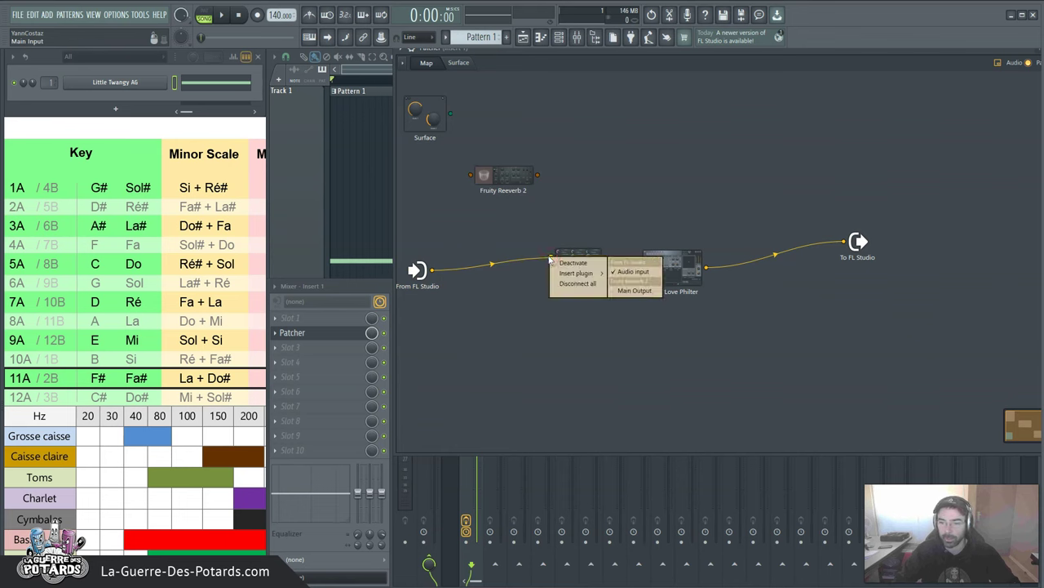
{"action": "left_click", "coordinate": [577, 284]}
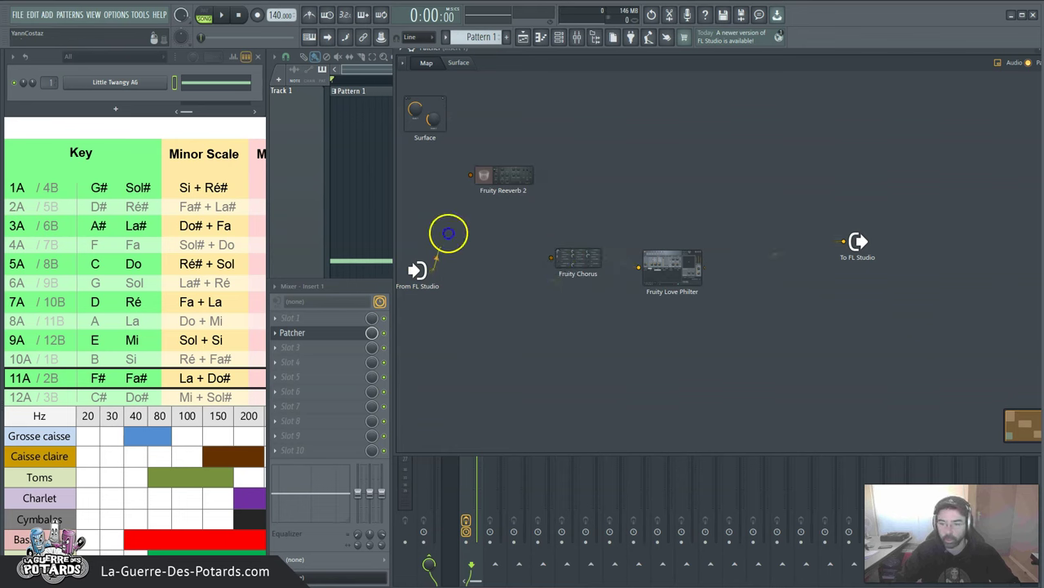
{"action": "left_click_drag", "start_coordinate": [507, 174], "coordinate": [552, 258]}
Load the Cathedral preset in Fruity Reeverb 2 and audition Pattern 1 with it
{"action": "left_click", "coordinate": [482, 179]}
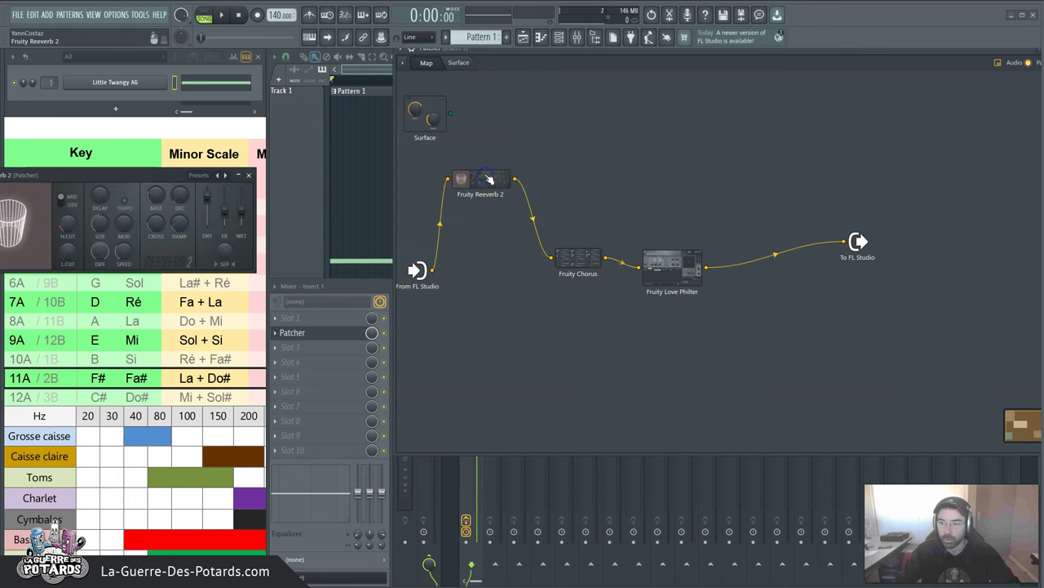
{"action": "right_click", "coordinate": [221, 173]}
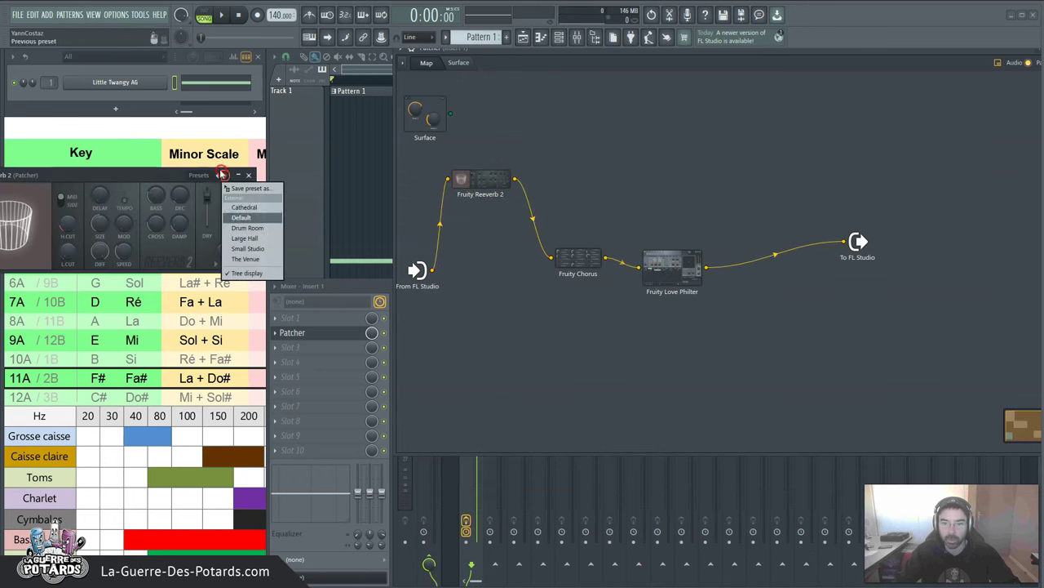
{"action": "left_click", "coordinate": [255, 209]}
{"action": "key", "text": "space"}
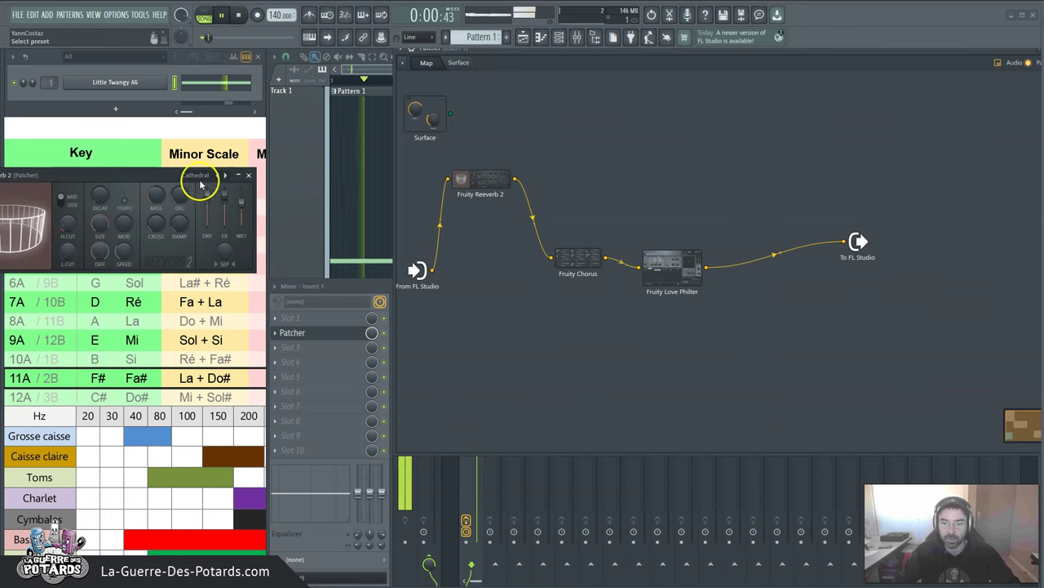
{"action": "key", "text": "space"}
Reset the wet level of Fruity Reeverb 2 and start Pattern 1 through the chain
{"action": "right_click", "coordinate": [242, 208]}
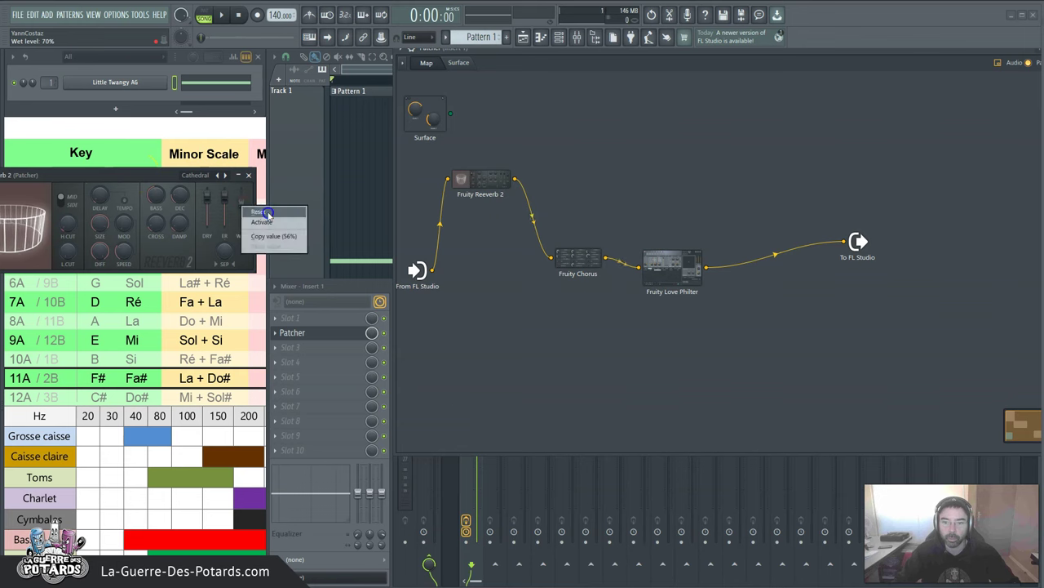
{"action": "left_click", "coordinate": [264, 211]}
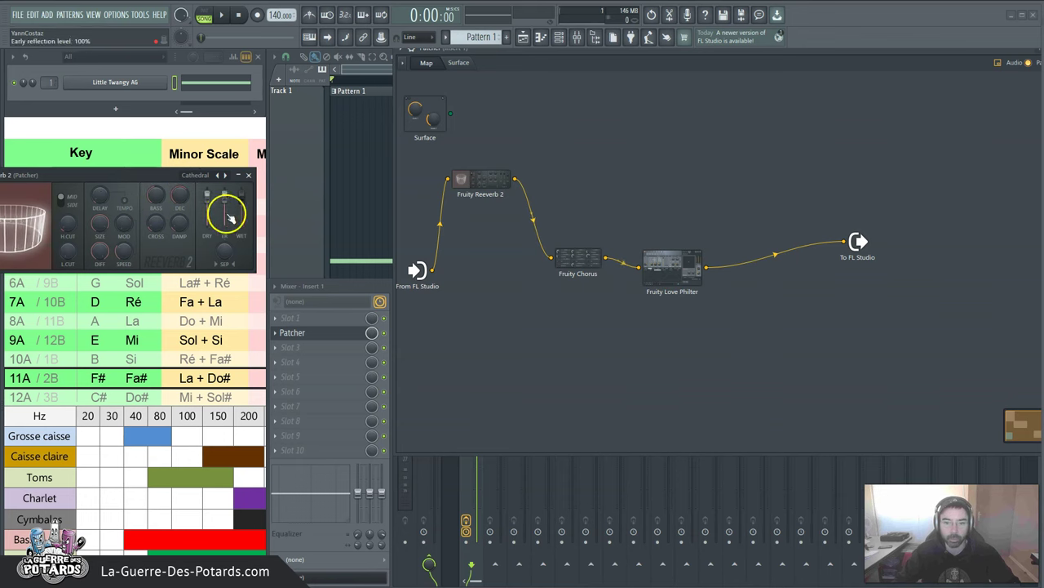
{"action": "key", "text": "space"}
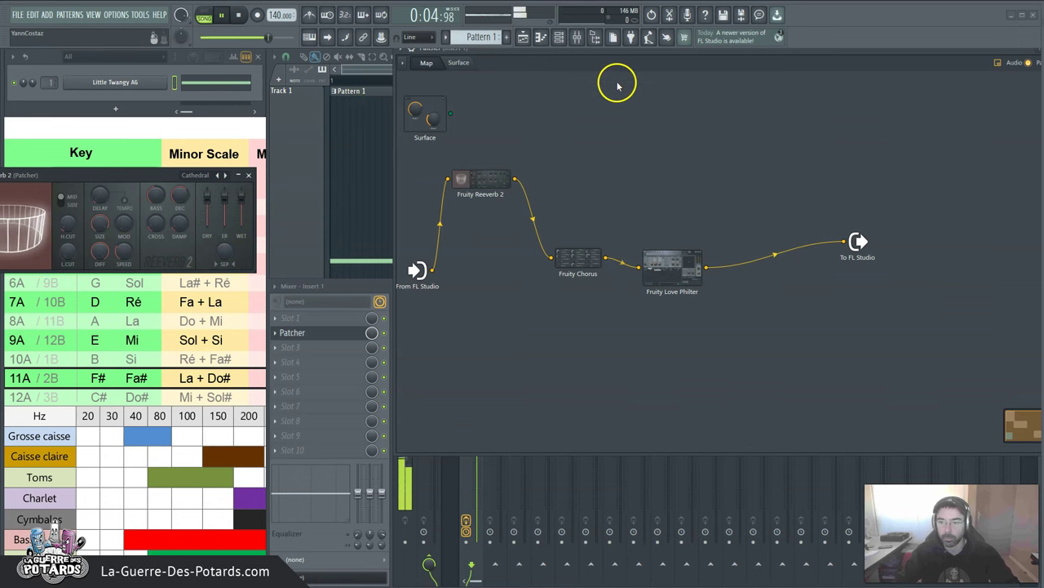
Close the plugin windows and listen to Pattern 1 through the full effect chain with the mixer displayed
{"action": "left_click", "coordinate": [591, 148]}
{"action": "key", "text": "Escape"}
{"action": "key", "text": "space"}
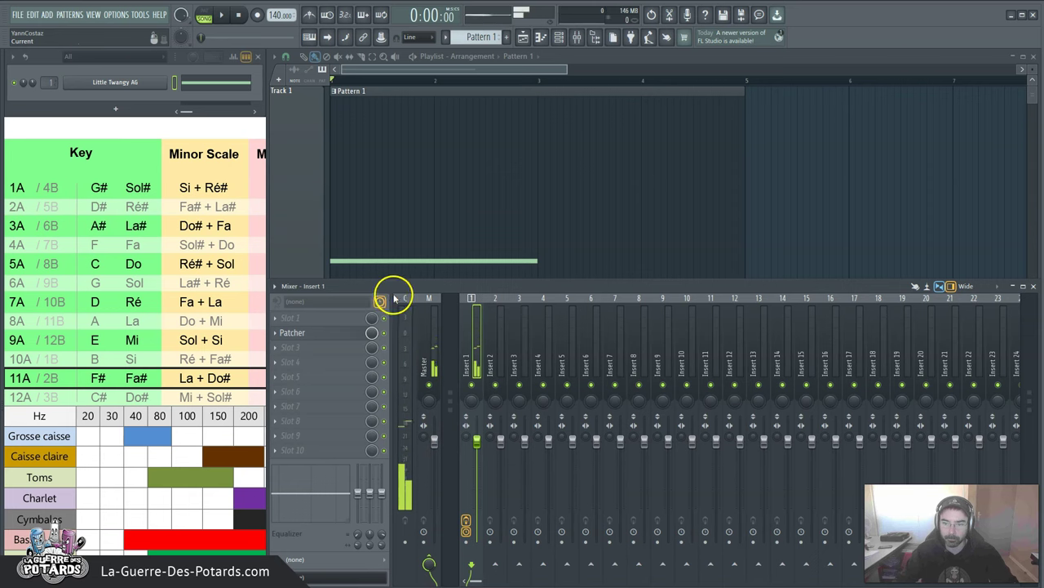
{"action": "key", "text": "space"}
{"action": "key", "text": "space"}
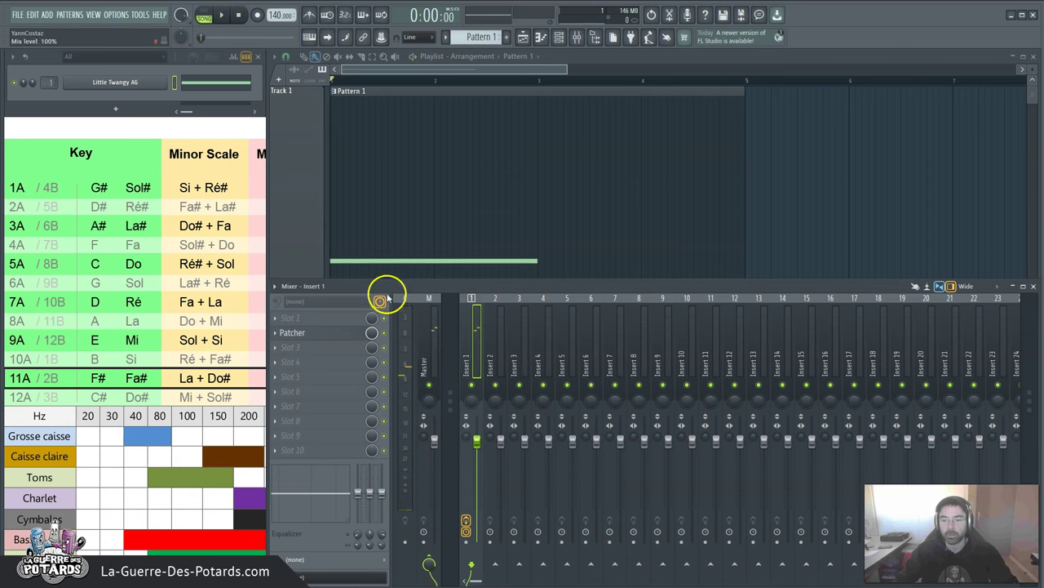
Reopen the Patcher map to review the three-effect chain and bring the mixer in front of it
{"action": "left_click", "coordinate": [344, 329]}
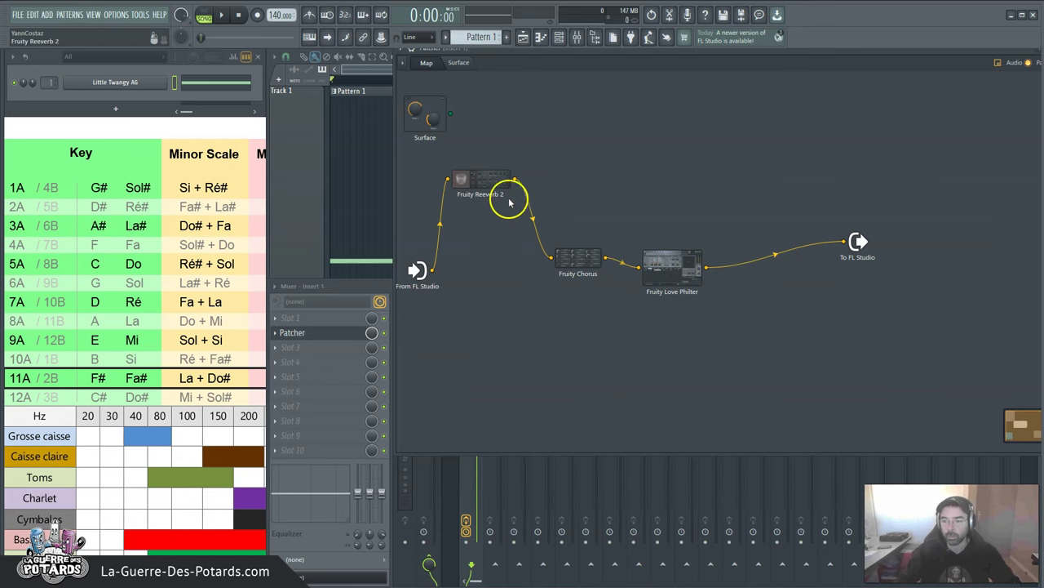
{"action": "left_click", "coordinate": [371, 286]}
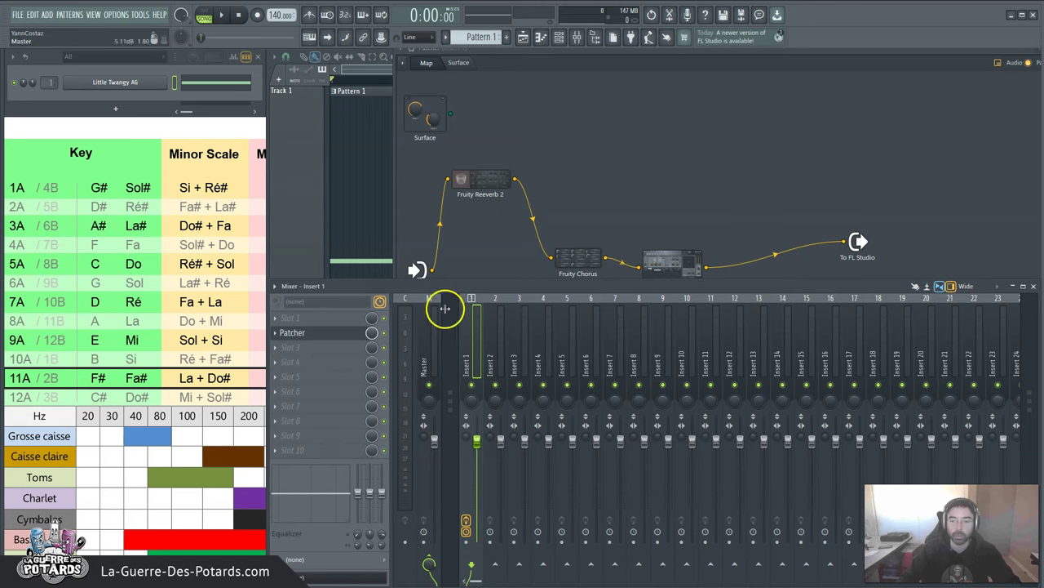
Reposition the Patcher window over the playlist so its whole map is in view, and close it
{"action": "left_click", "coordinate": [661, 137]}
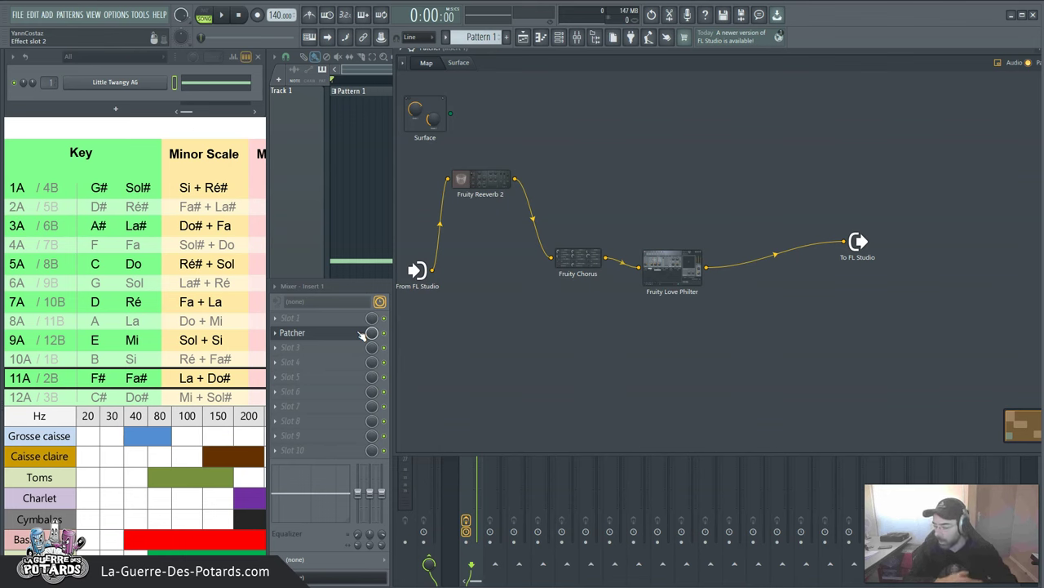
{"action": "left_click", "coordinate": [361, 284]}
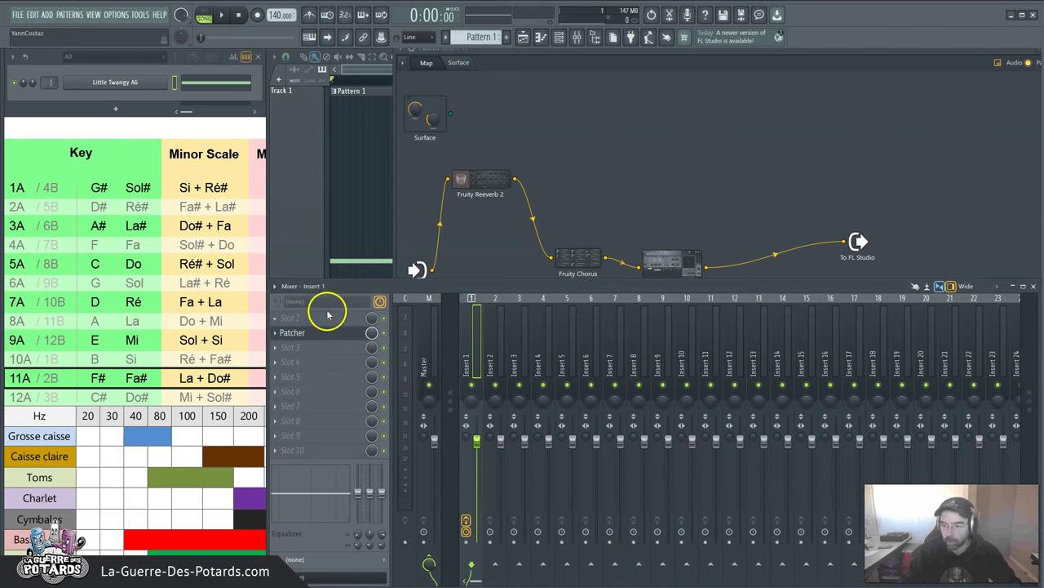
{"action": "left_click", "coordinate": [889, 71]}
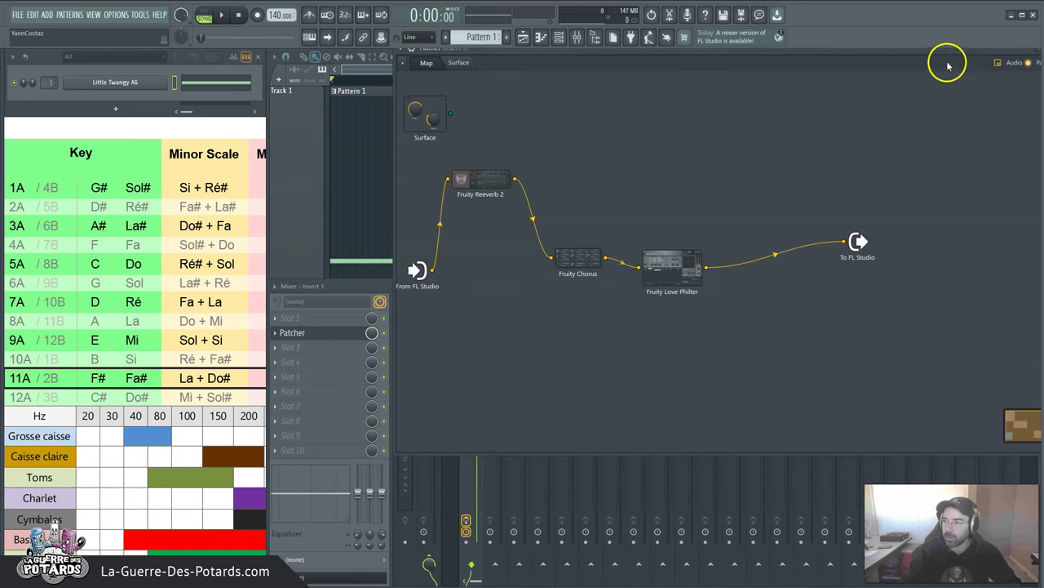
{"action": "left_click_drag", "start_coordinate": [596, 53], "coordinate": [503, 93]}
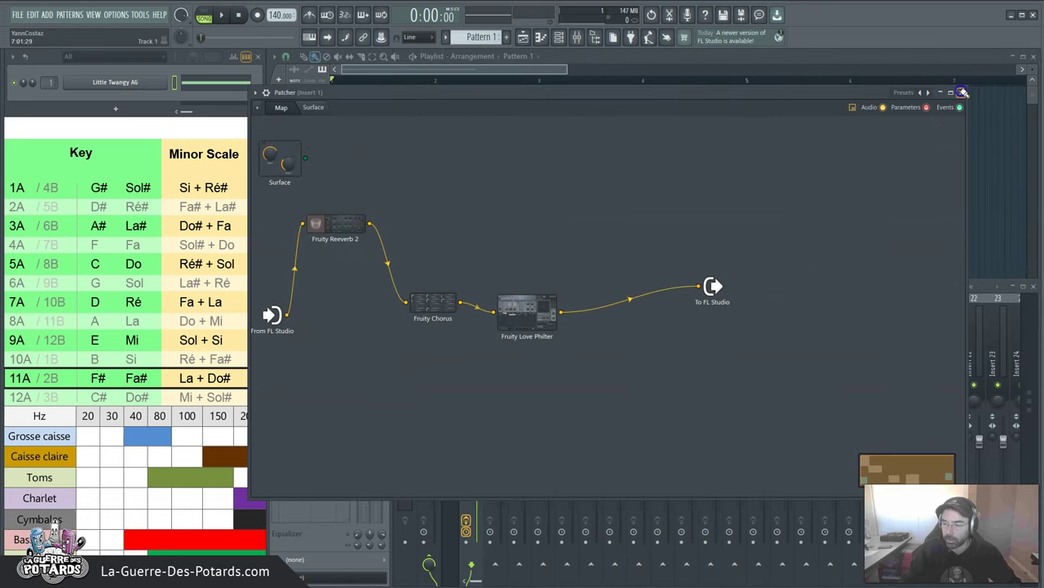
{"action": "left_click", "coordinate": [961, 93]}
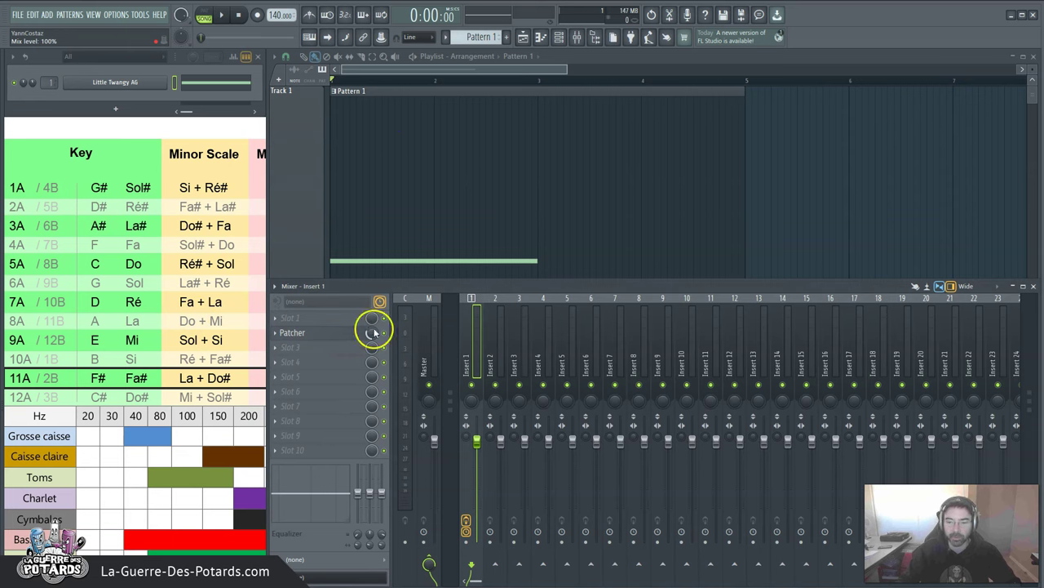
Reopen the Patcher map from Insert 1 to review the effect chain, and close it again
{"action": "left_click", "coordinate": [323, 332]}
{"action": "left_click_drag", "start_coordinate": [394, 301], "coordinate": [406, 302]}
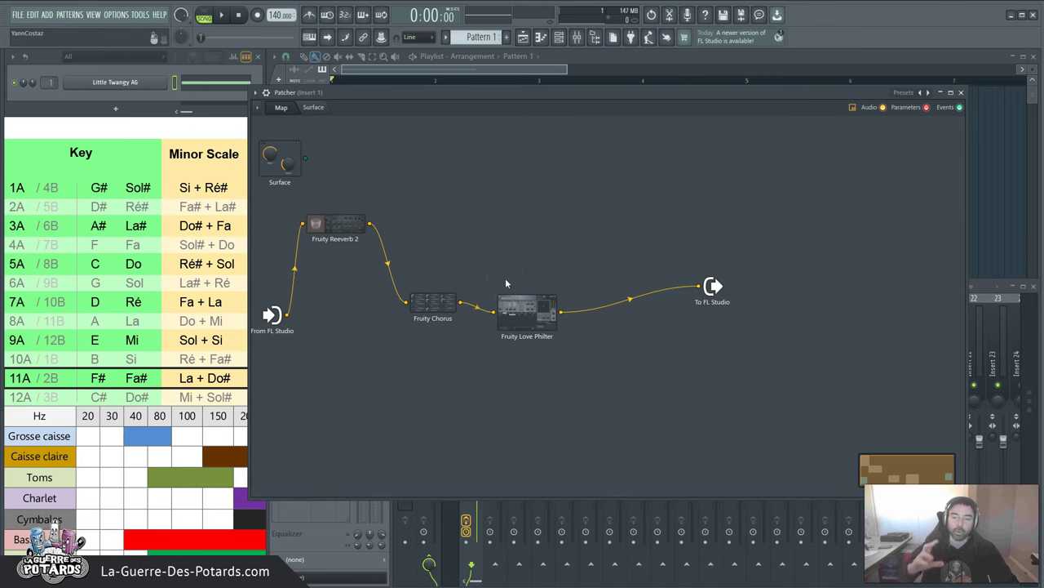
{"action": "key", "text": "Escape"}
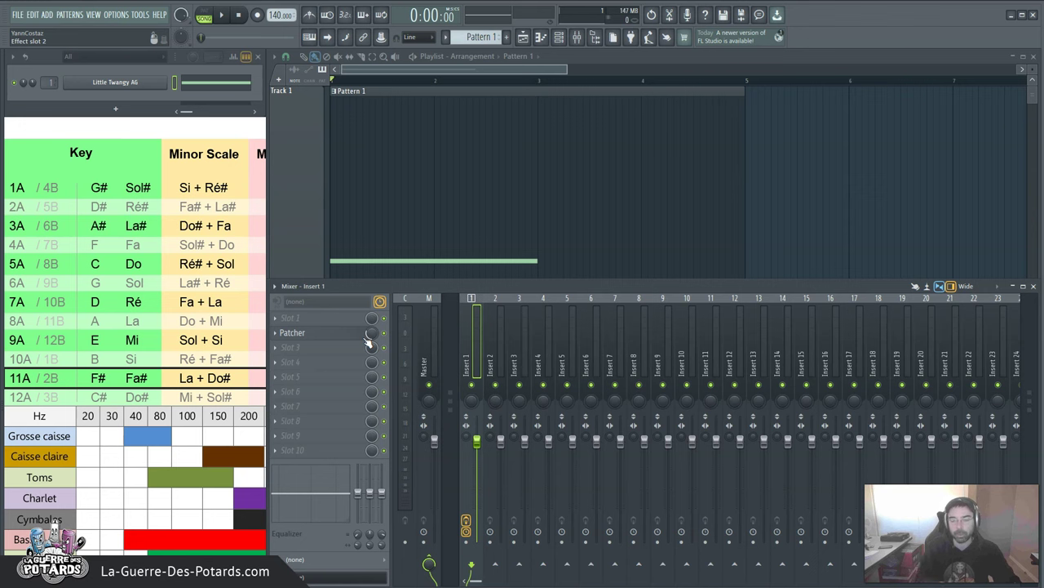
Turn down the mix level of the Patcher slot on Insert 1 and create an automation clip for it
{"action": "mouse_move", "coordinate": [368, 341]}
{"action": "left_mouse_down"}
{"action": "mouse_move", "coordinate": [333, 350]}
{"action": "mouse_move", "coordinate": [380, 326]}
{"action": "mouse_move", "coordinate": [377, 347]}
{"action": "left_mouse_up"}
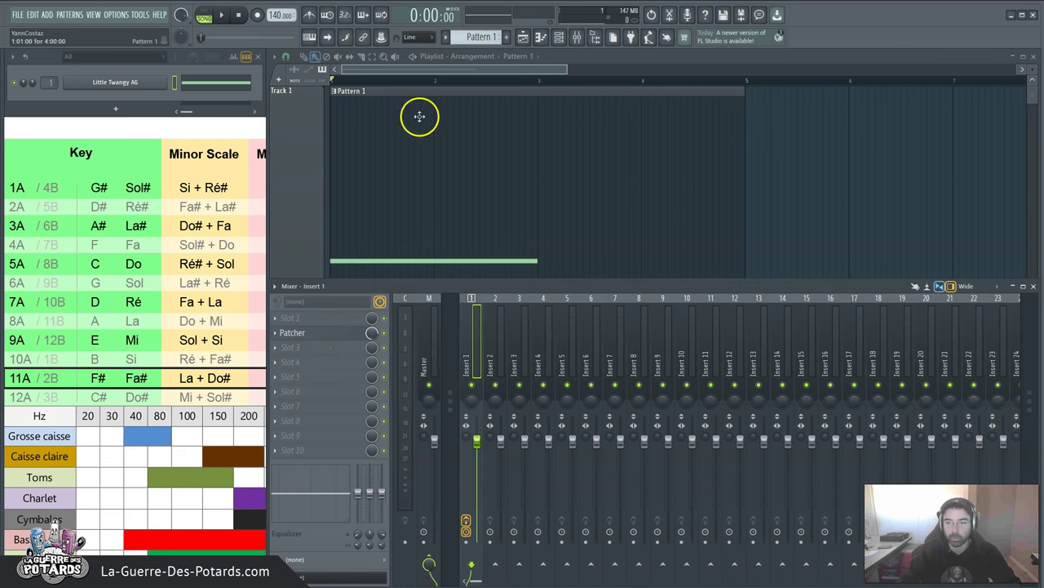
{"action": "left_click_drag", "start_coordinate": [371, 332], "coordinate": [366, 538]}
{"action": "left_click_drag", "start_coordinate": [542, 524], "coordinate": [195, 473]}
{"action": "right_click", "coordinate": [372, 333]}
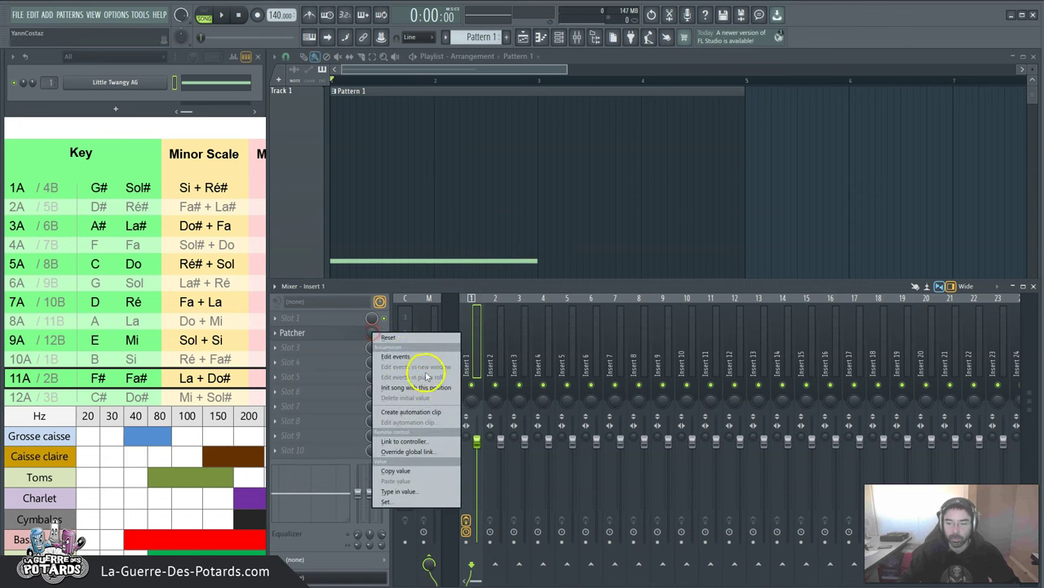
{"action": "left_click", "coordinate": [397, 414]}
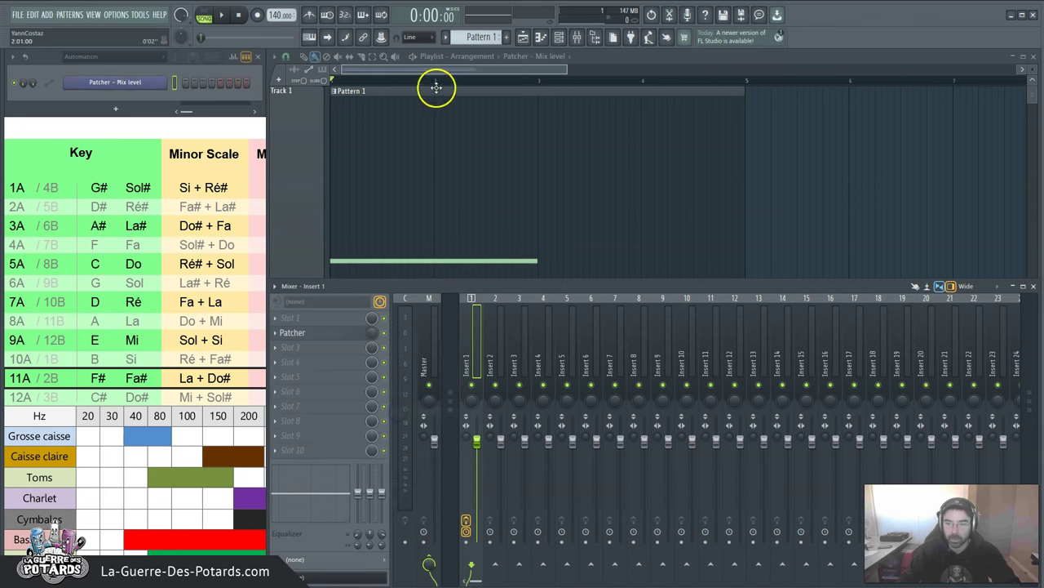
Add five points to the Patcher mix level automation in a rising zigzag, with the highest peak just before bar 3
{"action": "left_click_drag", "start_coordinate": [290, 339], "coordinate": [317, 434]}
{"action": "right_click", "coordinate": [392, 392]}
{"action": "left_click_drag", "start_coordinate": [390, 392], "coordinate": [351, 390]}
{"action": "right_click", "coordinate": [396, 425]}
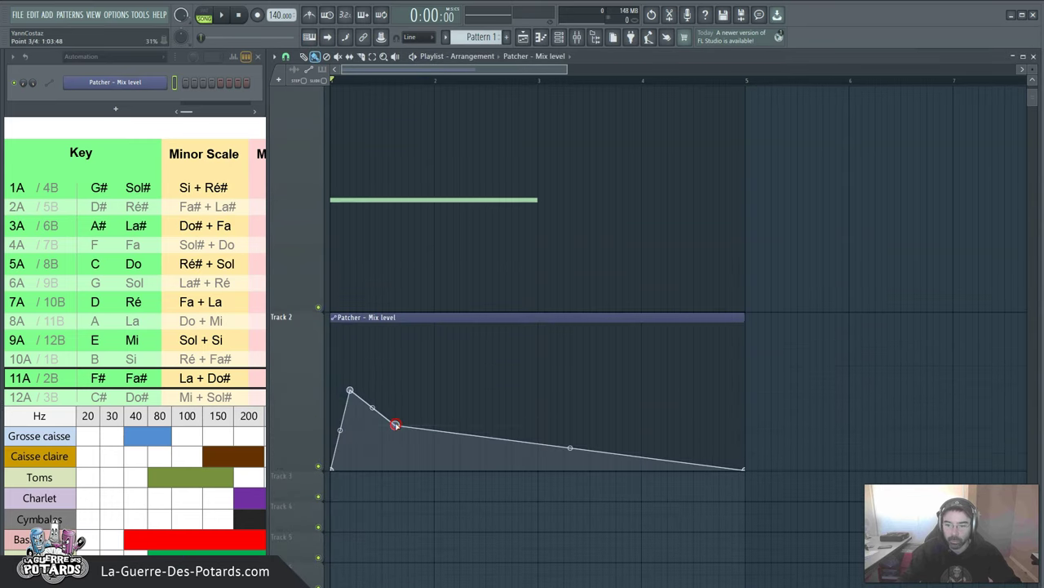
{"action": "right_click", "coordinate": [416, 354]}
{"action": "right_click", "coordinate": [459, 419]}
{"action": "right_click", "coordinate": [514, 326]}
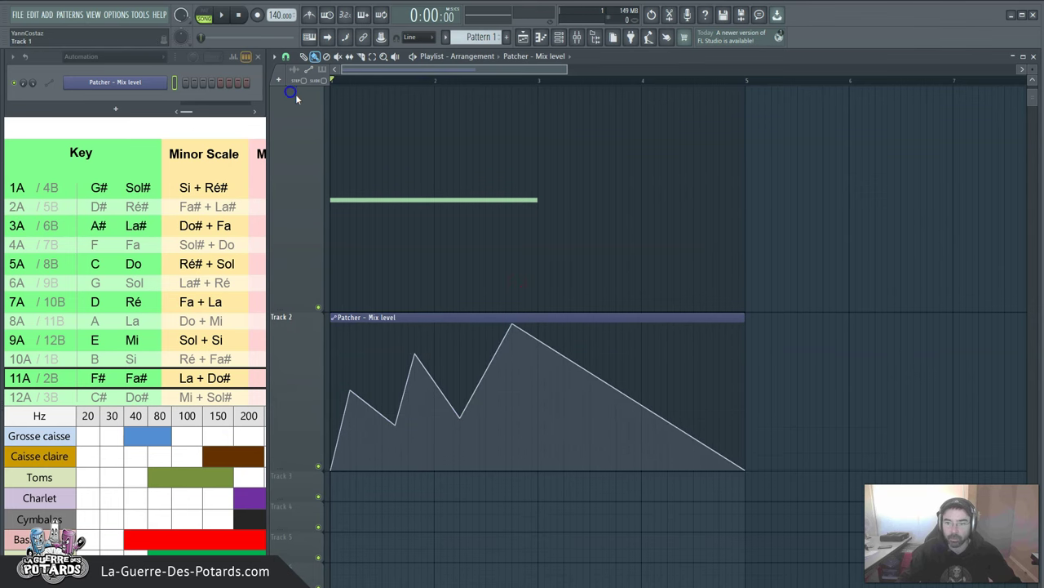
Show the mixer and play the song to hear the automated Patcher mix level, and stop playback
{"action": "key", "text": "F9"}
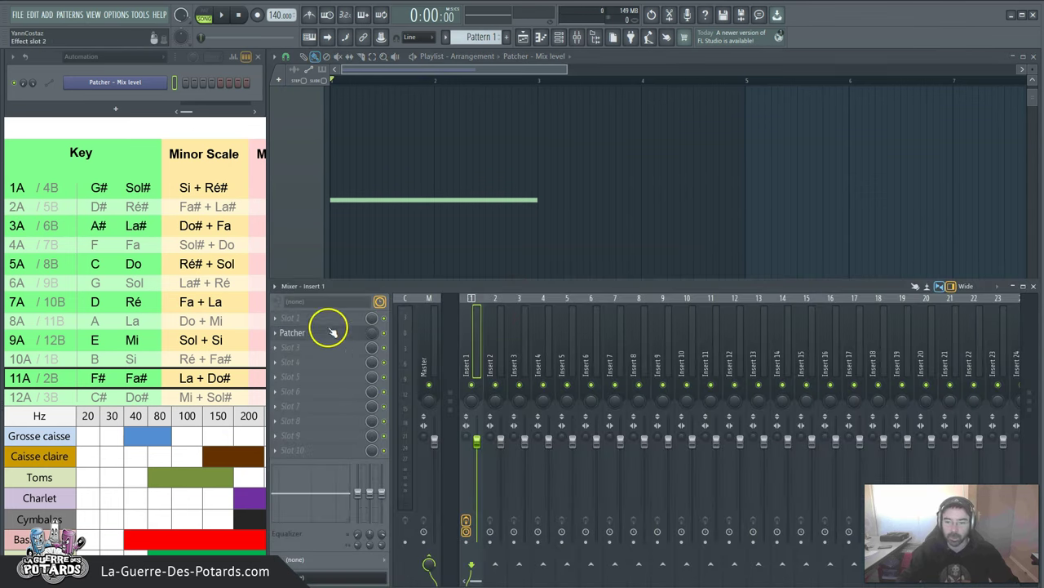
{"action": "key", "text": "space"}
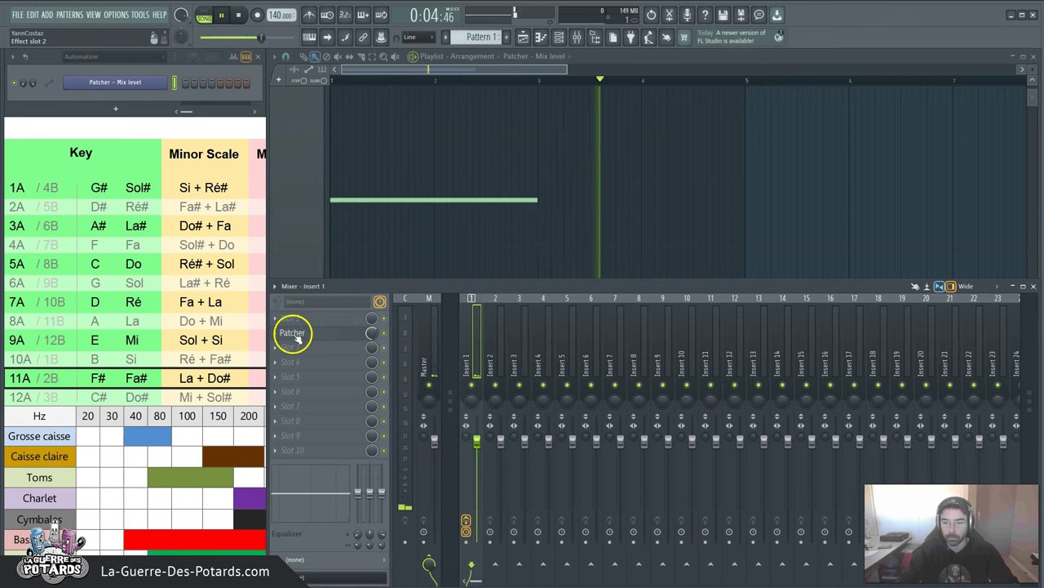
{"action": "left_click", "coordinate": [238, 15]}
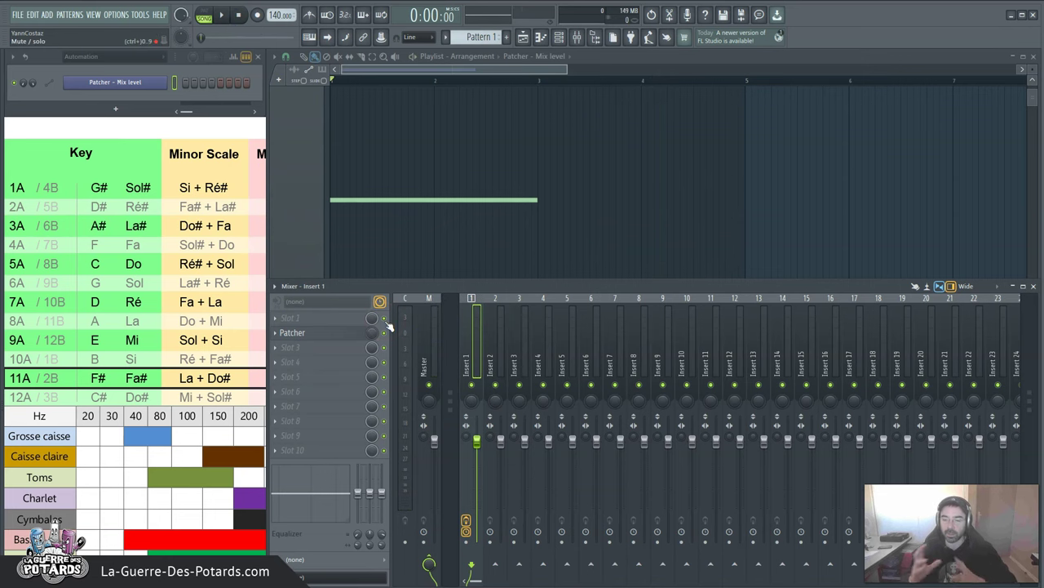
Open the Patcher map and move Fruity Chorus and Fruity Love Philter higher in the chain
{"action": "left_click", "coordinate": [326, 335]}
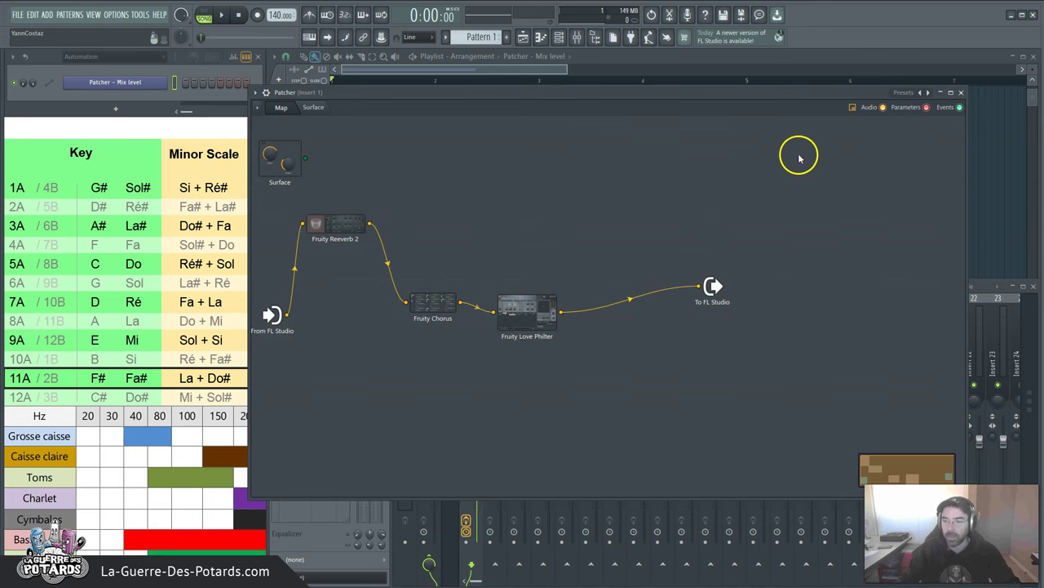
{"action": "left_click_drag", "start_coordinate": [446, 309], "coordinate": [459, 254]}
{"action": "left_click_drag", "start_coordinate": [491, 305], "coordinate": [531, 284]}
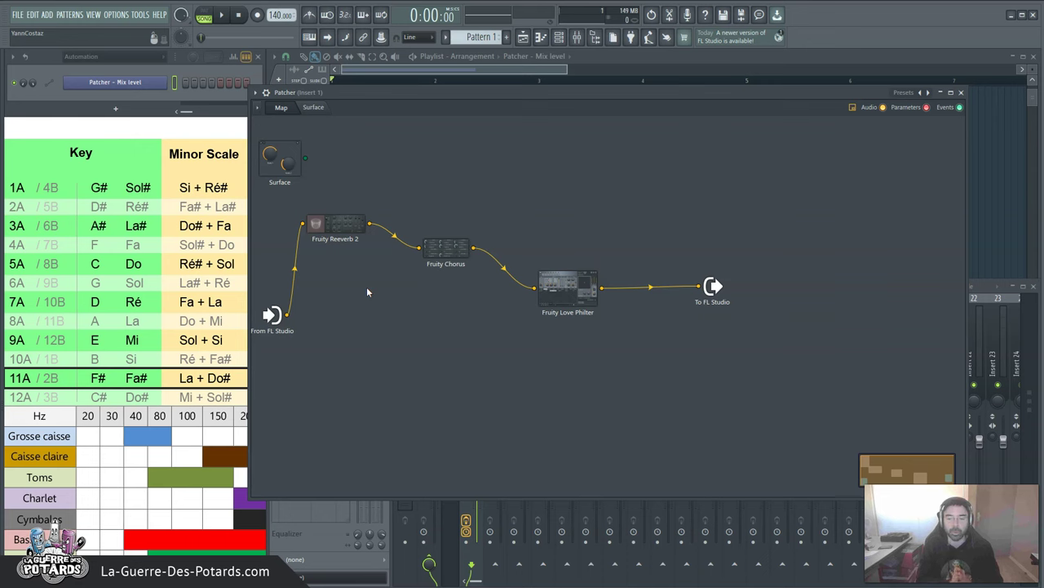
{"action": "key", "text": "alt+Tab"}
{"action": "key", "text": "alt+Tab"}
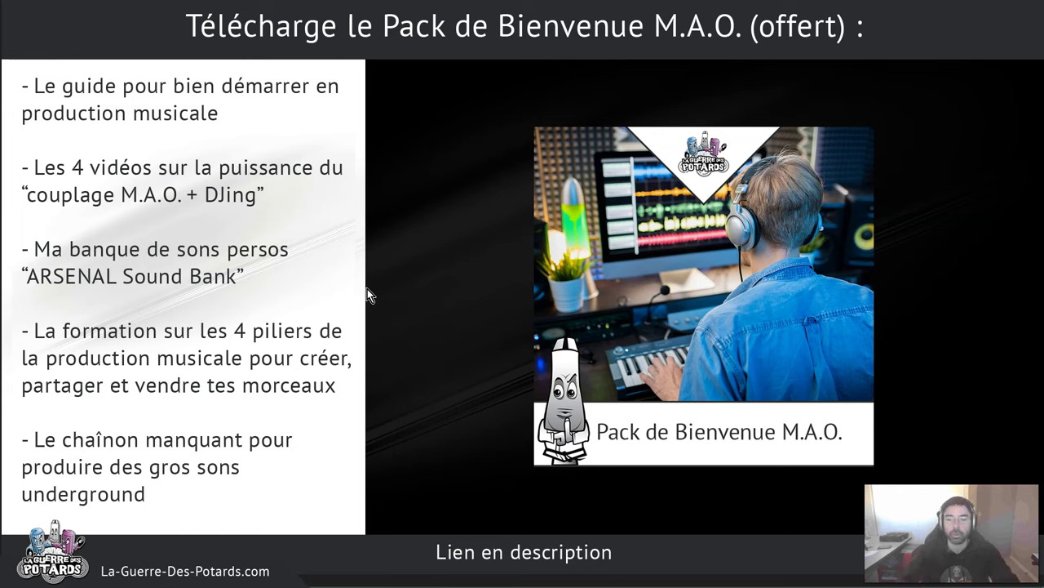
{"action": "key", "text": "alt+Tab"}
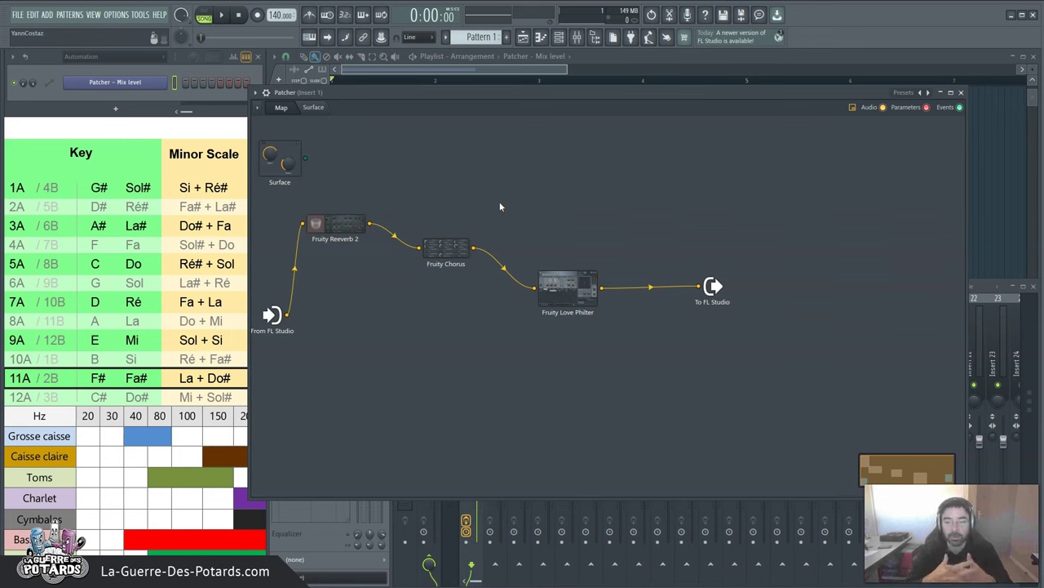
Close Patcher and compare the effect slots of mixer tracks Insert 1 and Insert 2
{"action": "left_click", "coordinate": [963, 92]}
{"action": "left_click", "coordinate": [465, 363]}
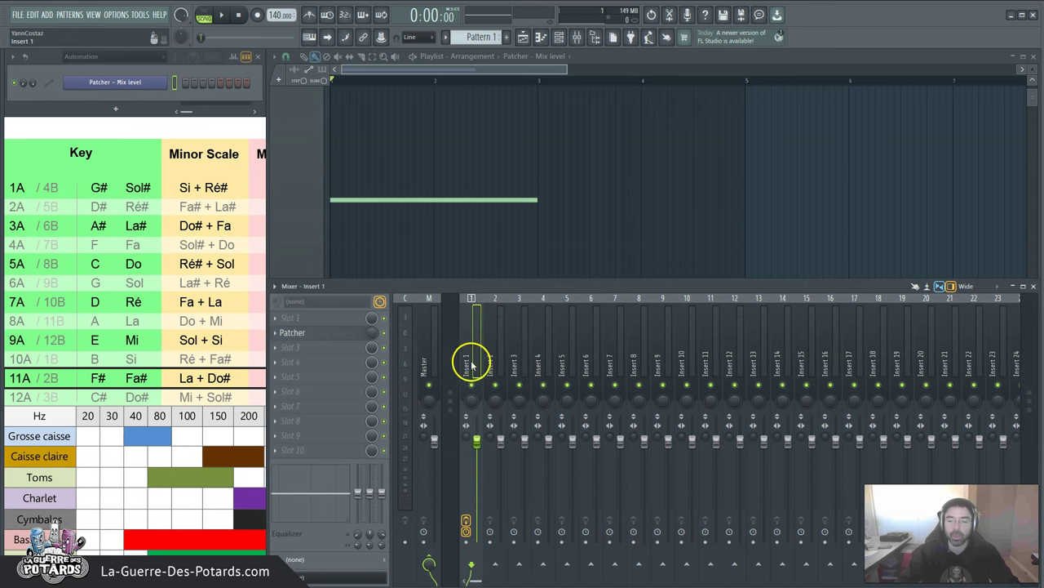
{"action": "left_click", "coordinate": [493, 364]}
{"action": "left_click", "coordinate": [469, 355]}
{"action": "left_click", "coordinate": [494, 367]}
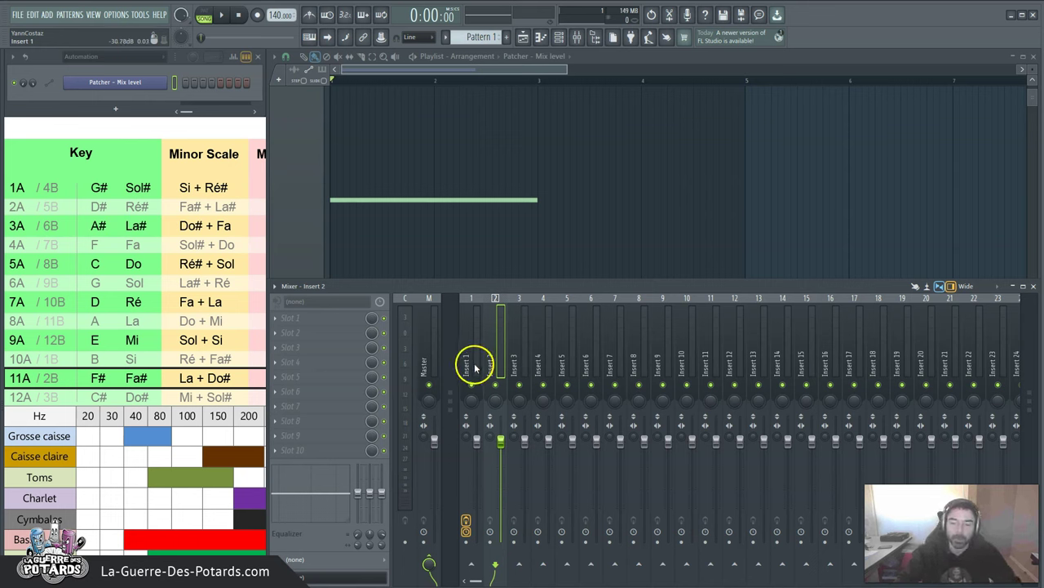
{"action": "left_click", "coordinate": [467, 359]}
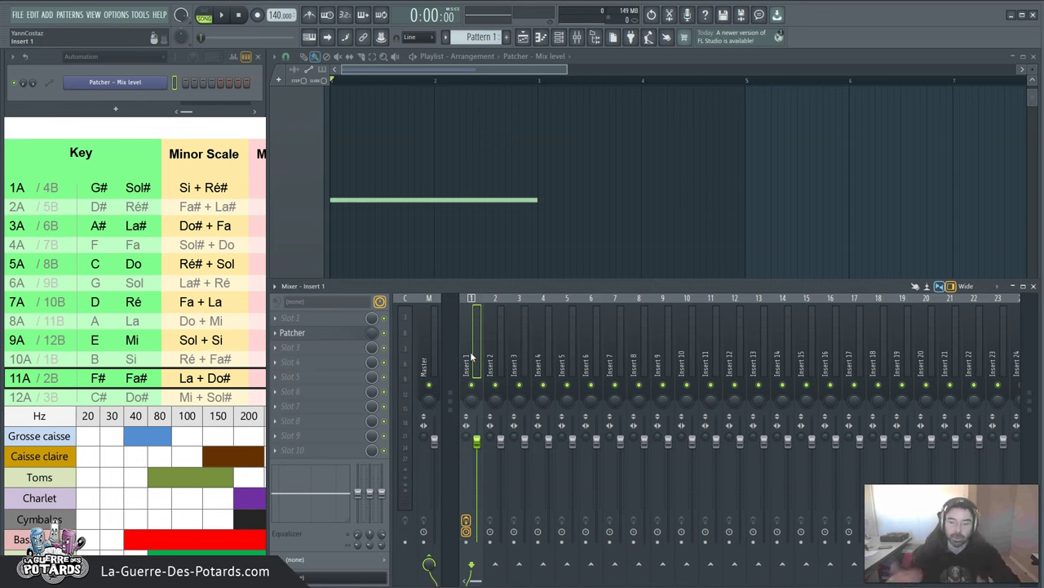
{"action": "left_click", "coordinate": [488, 362]}
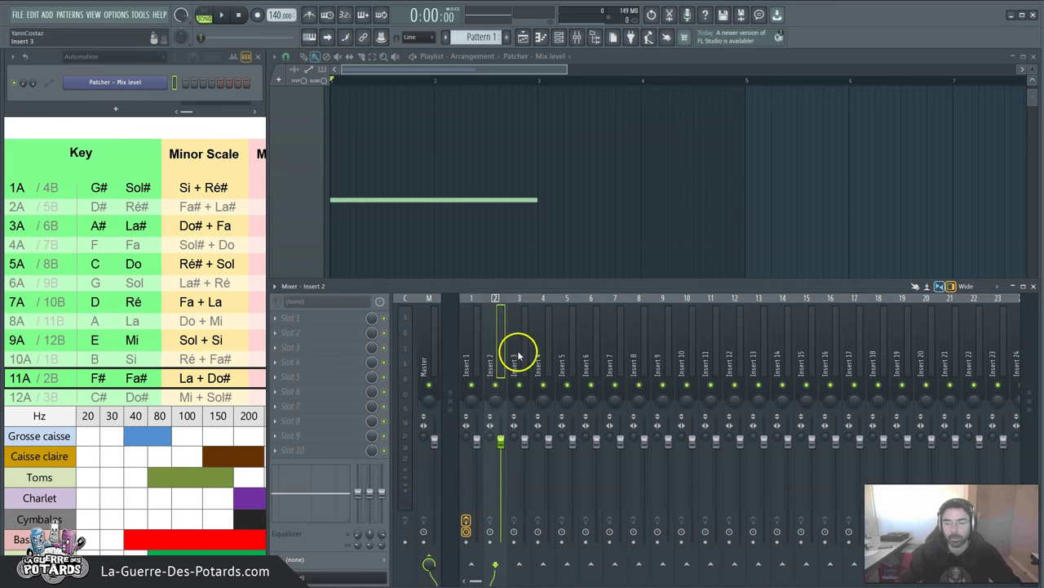
{"action": "left_click", "coordinate": [472, 350]}
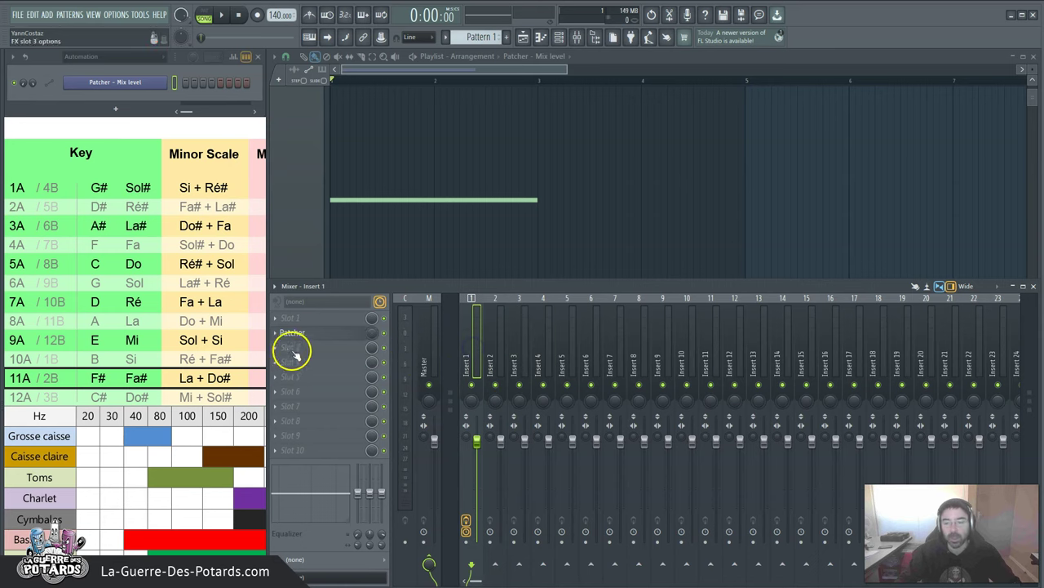
Open the Patcher map and line up Fruity Reeverb 2, Fruity Chorus and Fruity Love Philter in one row
{"action": "left_click", "coordinate": [319, 334]}
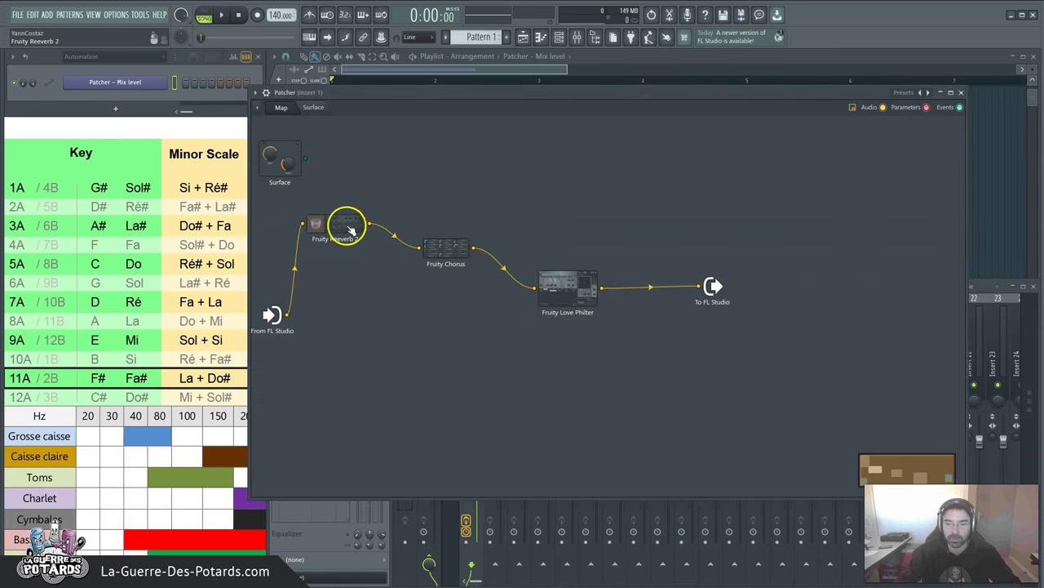
{"action": "left_click_drag", "start_coordinate": [335, 235], "coordinate": [333, 234]}
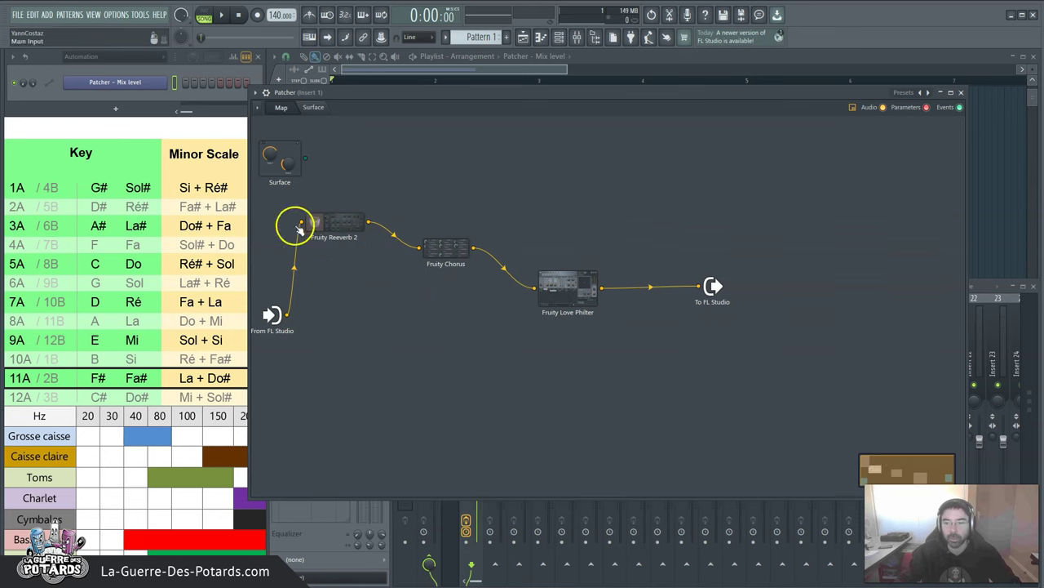
{"action": "left_click_drag", "start_coordinate": [448, 254], "coordinate": [478, 127]}
{"action": "left_click_drag", "start_coordinate": [564, 302], "coordinate": [571, 215]}
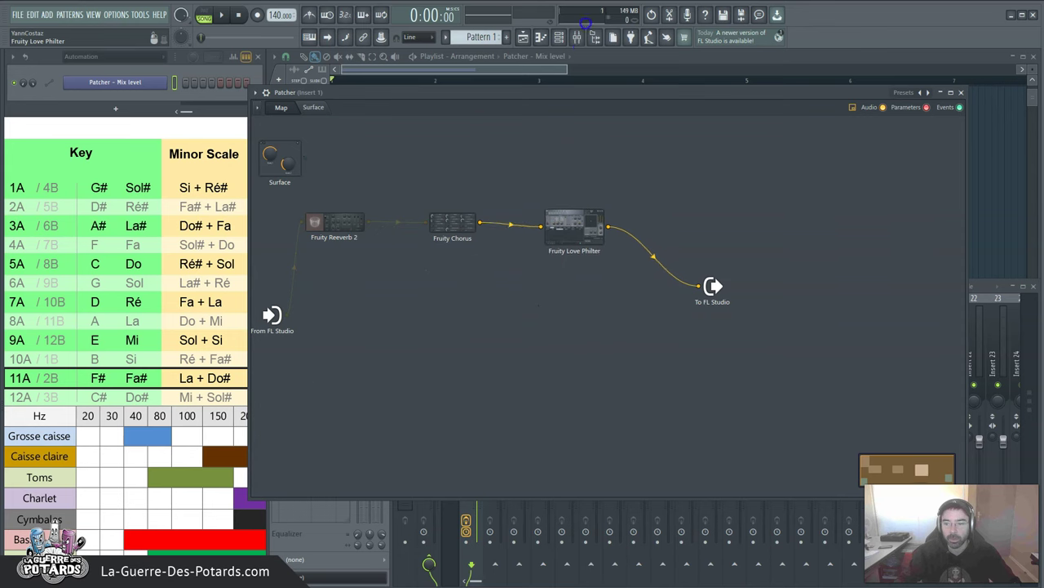
Connect From FL Studio directly to To FL Studio as a parallel dry path and adjust that connection's level
{"action": "left_click_drag", "start_coordinate": [289, 320], "coordinate": [693, 289]}
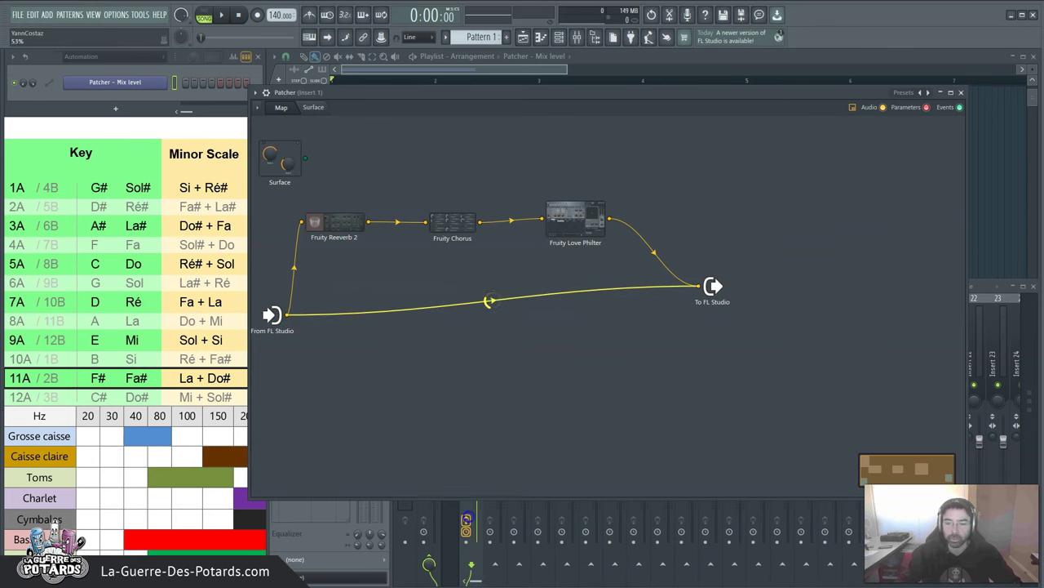
{"action": "left_click_drag", "start_coordinate": [469, 510], "coordinate": [508, 30]}
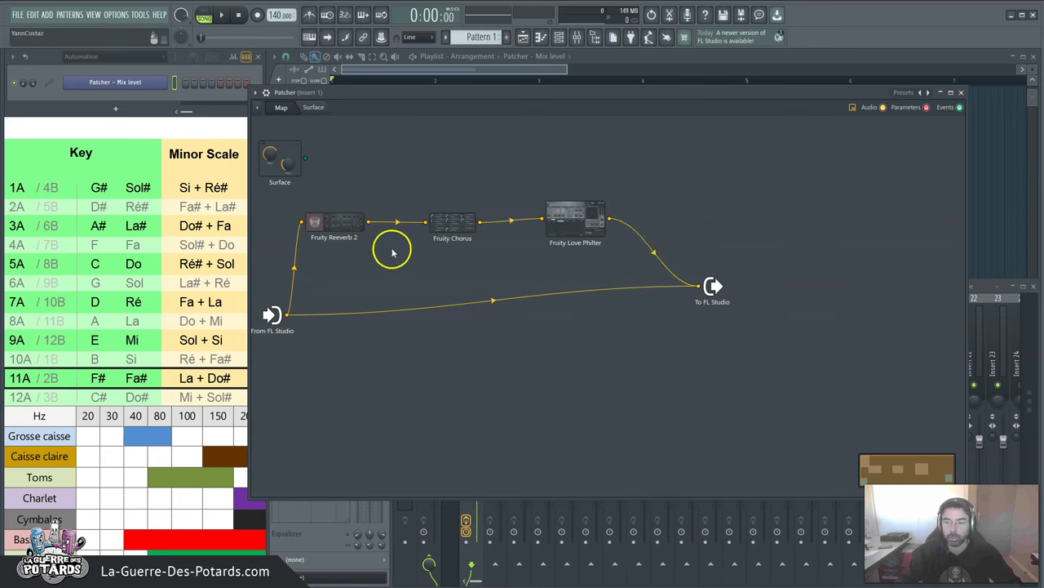
Play the song several times to compare the dry path with the effect chain, and stop playback
{"action": "key", "text": "space"}
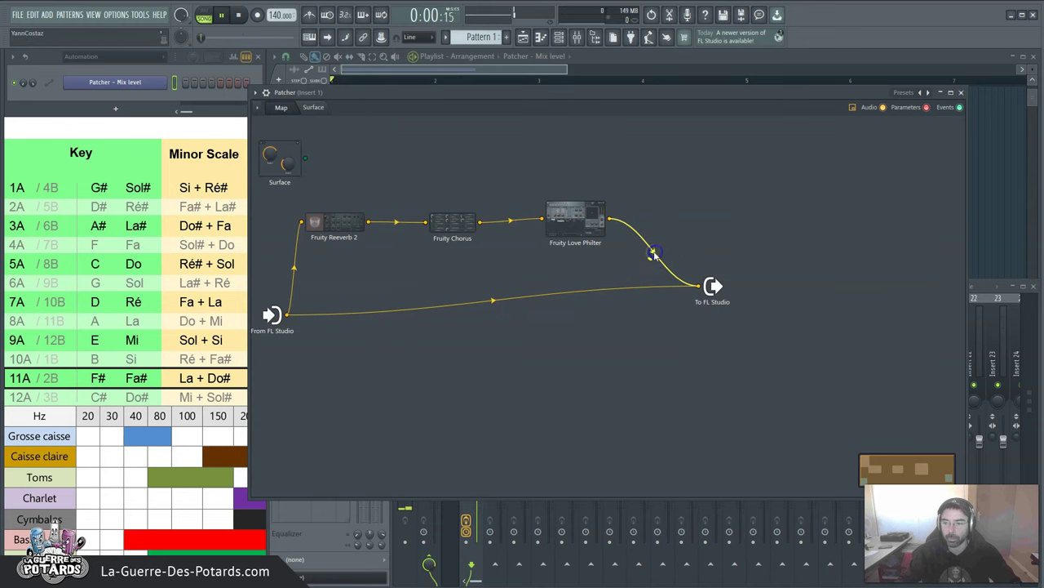
{"action": "left_click", "coordinate": [695, 251]}
{"action": "key", "text": "space"}
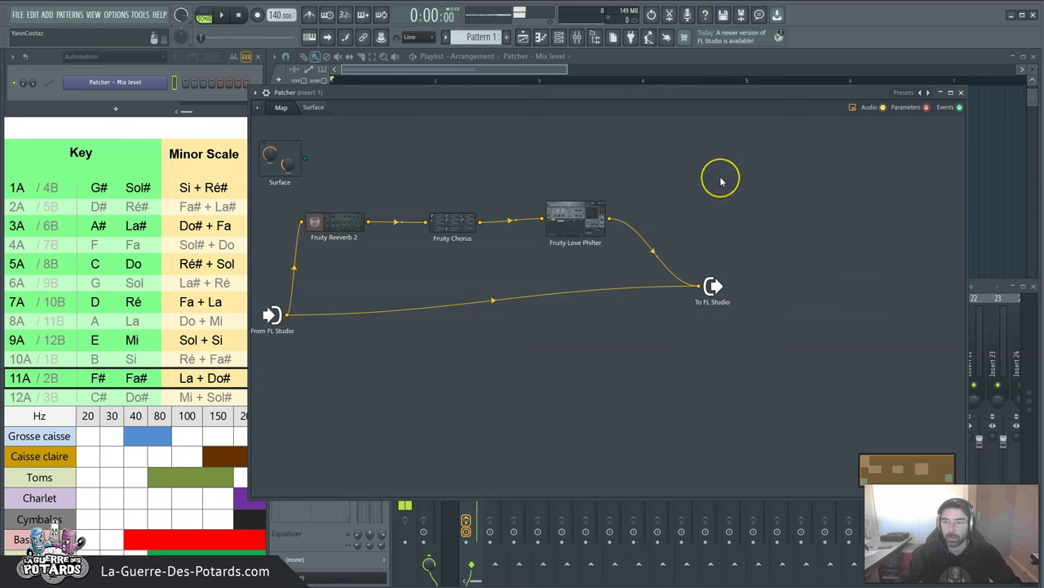
{"action": "left_click", "coordinate": [747, 214]}
{"action": "key", "text": "space"}
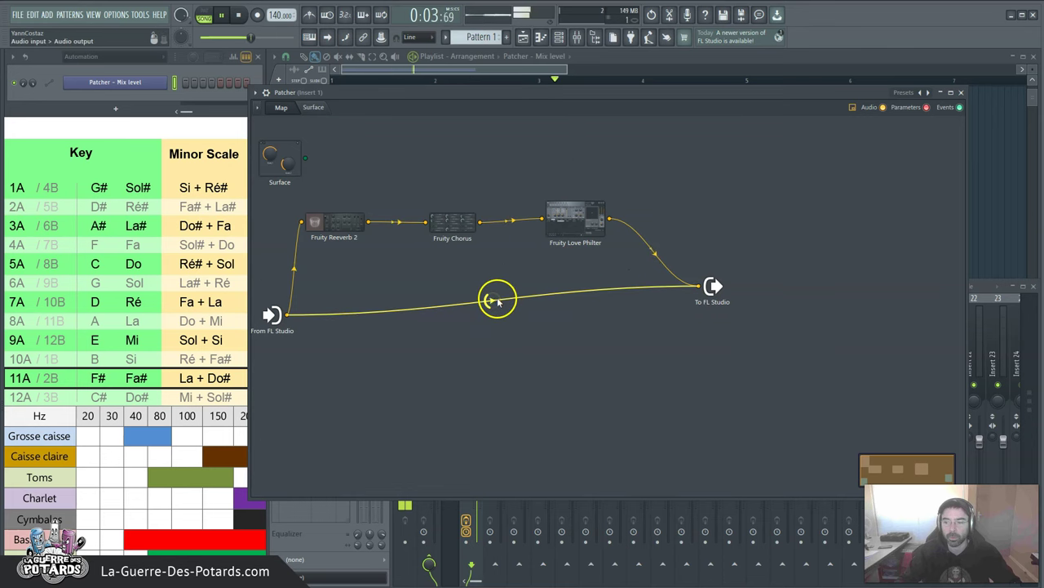
{"action": "key", "text": "space"}
{"action": "key", "text": "space"}
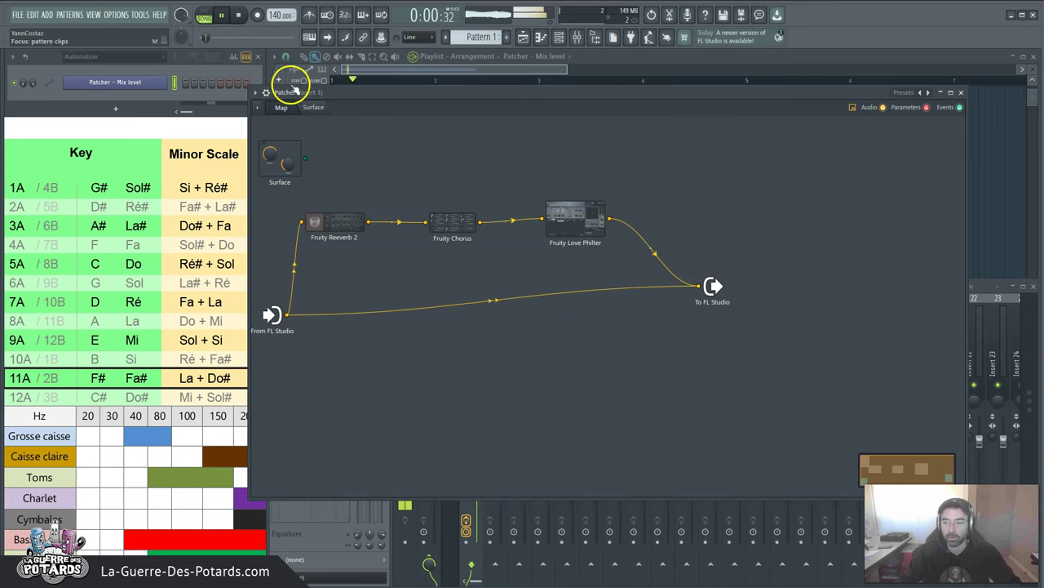
{"action": "left_click", "coordinate": [239, 16]}
{"action": "left_click_drag", "start_coordinate": [543, 219], "coordinate": [420, 227]}
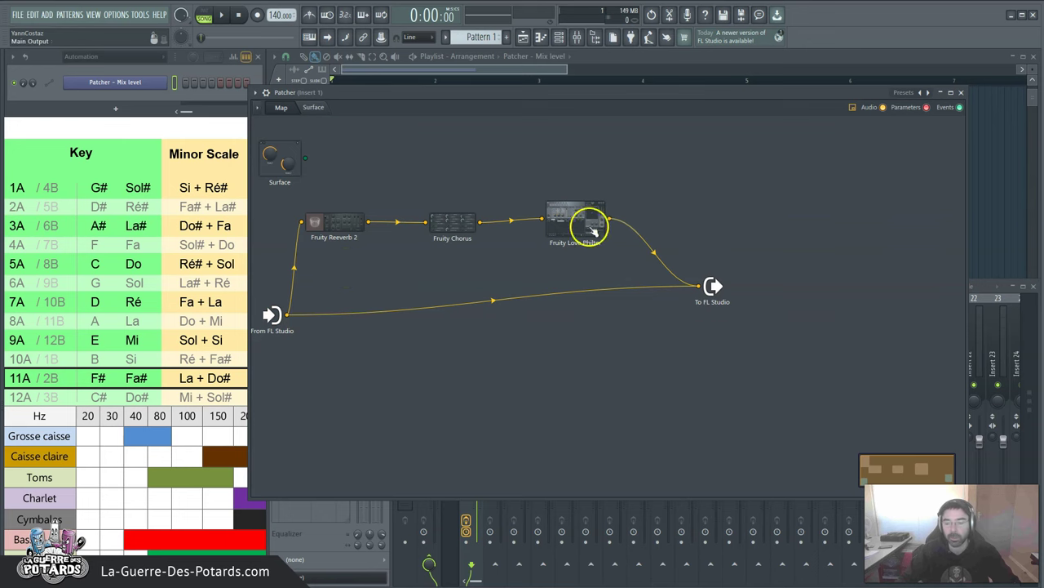
{"action": "left_click", "coordinate": [359, 242]}
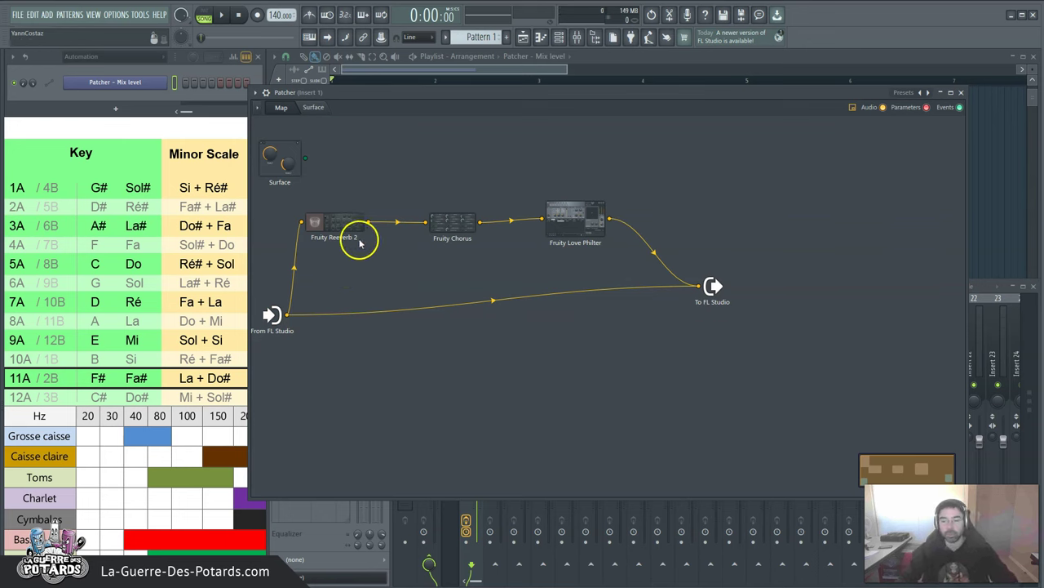